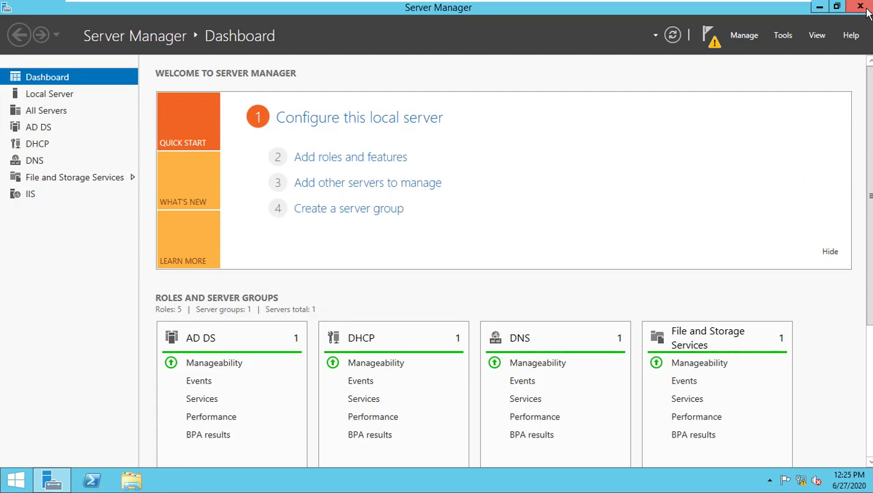
# - Exit the server VM's full-screen view to show the VMware Workstation window
pyautogui.hotkey('ctrl', 'alt', 'Return')
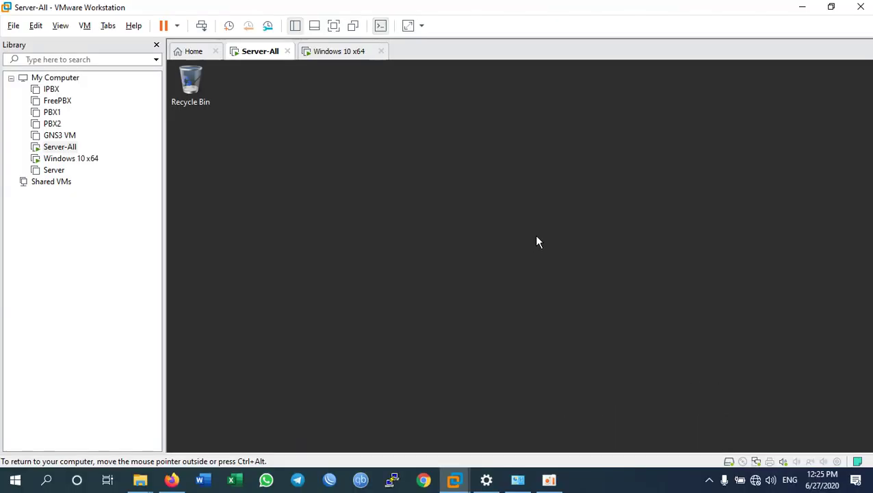
# - Switch to the Windows 10 x64 VM and open a new Command Prompt beside the ping window
pyautogui.click(322, 55)
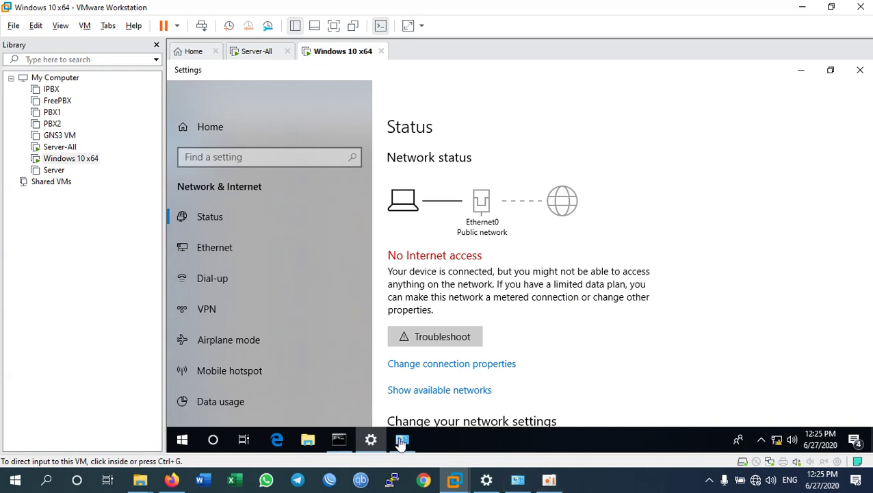
pyautogui.click(338, 443)
pyautogui.click(339, 443)
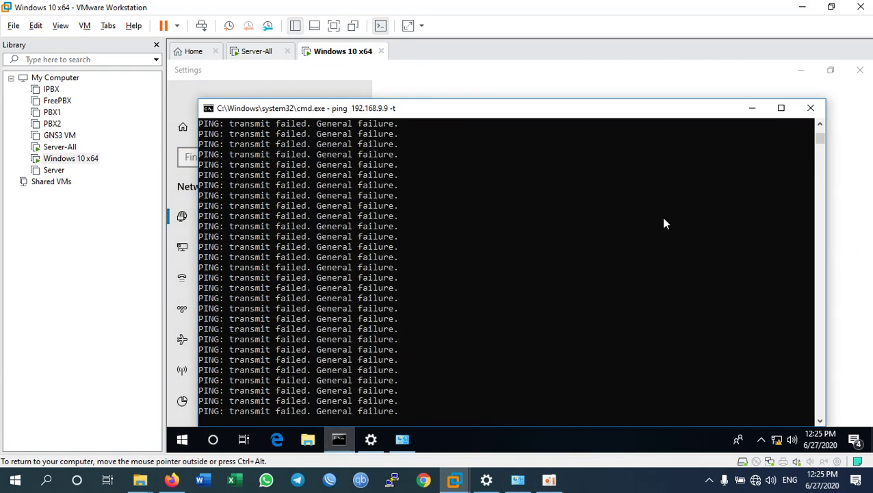
pyautogui.press('super+r')
pyautogui.press('Return')
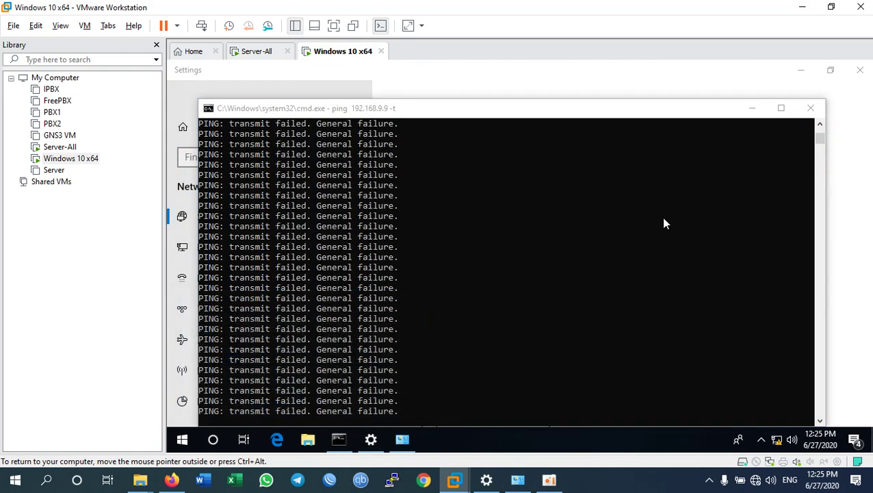
pyautogui.moveTo(243, 276); pyautogui.dragTo(491, 246)
pyautogui.click(574, 206)
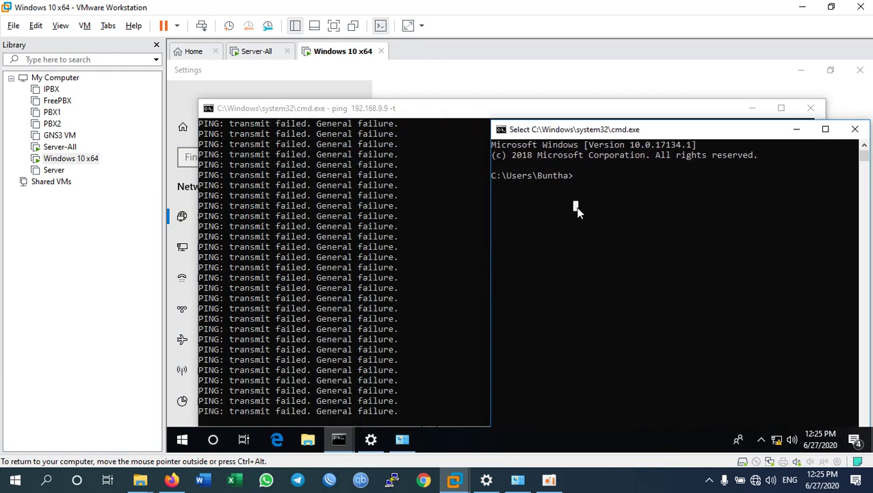
pyautogui.press('Escape')
# - Run ipconfig /release and ipconfig /renew, then return the VM to full screen
pyautogui.write('ipconfi')
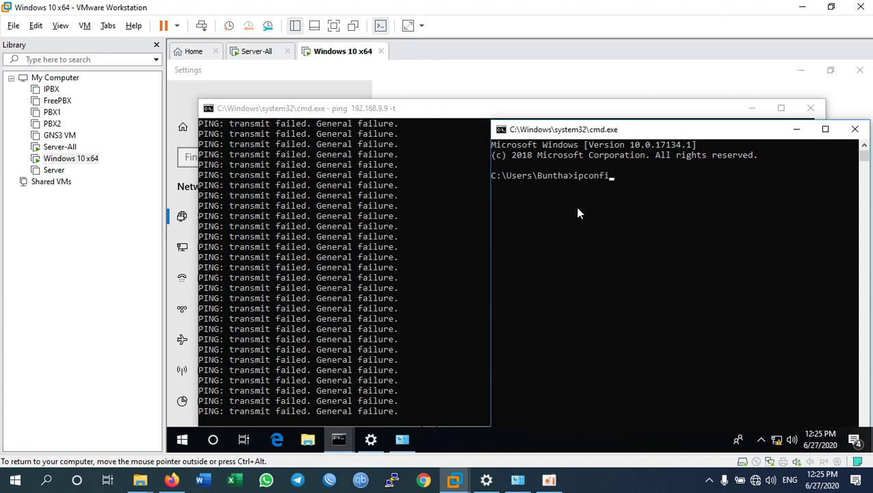
pyautogui.write('g /release')
pyautogui.press('Return')
pyautogui.press('Up')
pyautogui.press('BackSpace')
pyautogui.press('BackSpace')
pyautogui.press('BackSpace')
pyautogui.press('BackSpace')
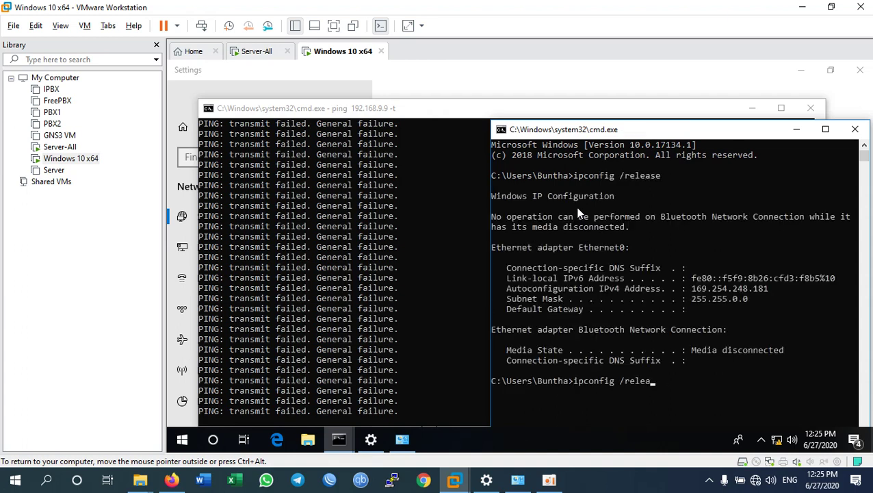
pyautogui.write('new')
pyautogui.press('Return')
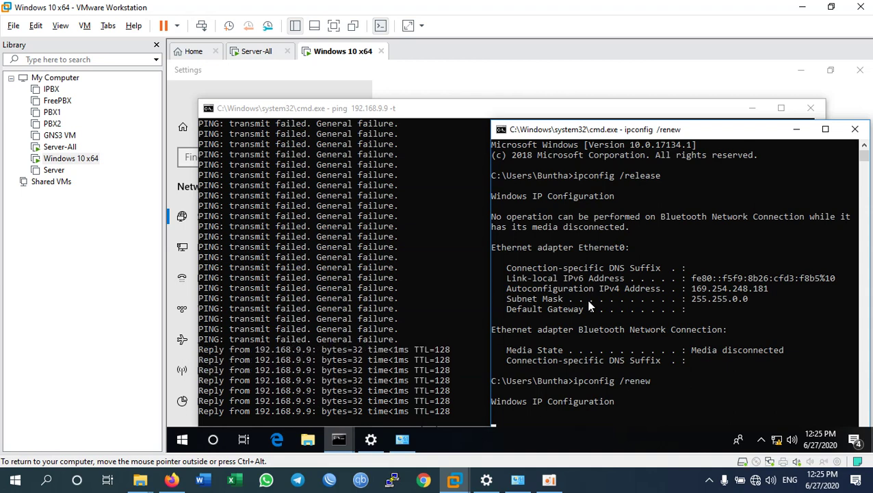
pyautogui.hotkey('ctrl', 'alt', 'Return')
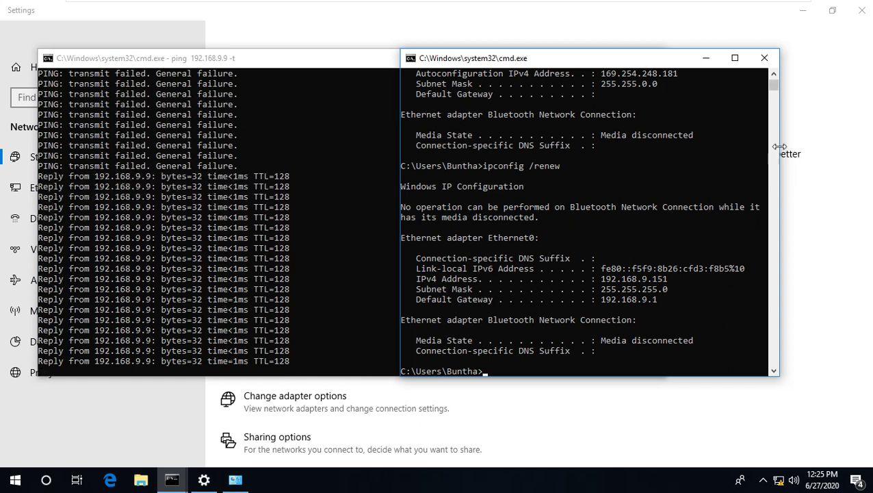
# - Close the network Settings window and both Command Prompt windows
pyautogui.click(862, 10)
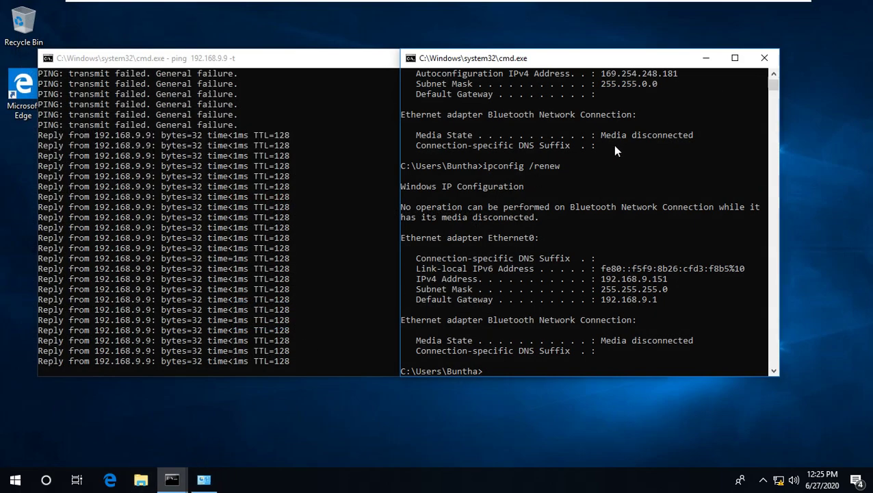
pyautogui.click(764, 58)
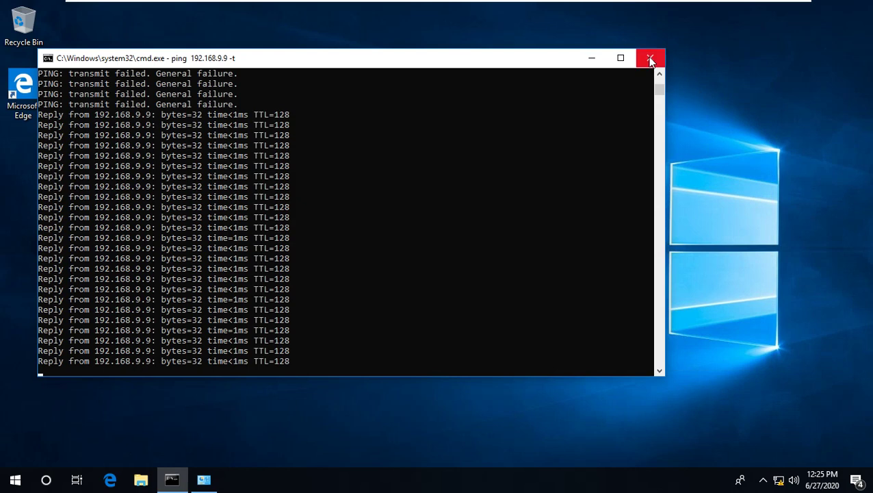
pyautogui.click(650, 59)
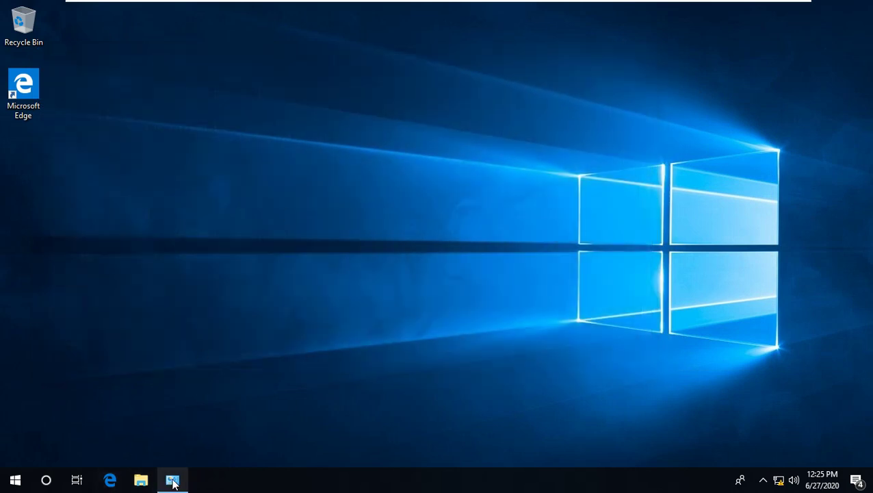
# - Check that Ethernet0's connection details list 192.168.9.9 as the IPv4 DNS server
pyautogui.click(174, 481)
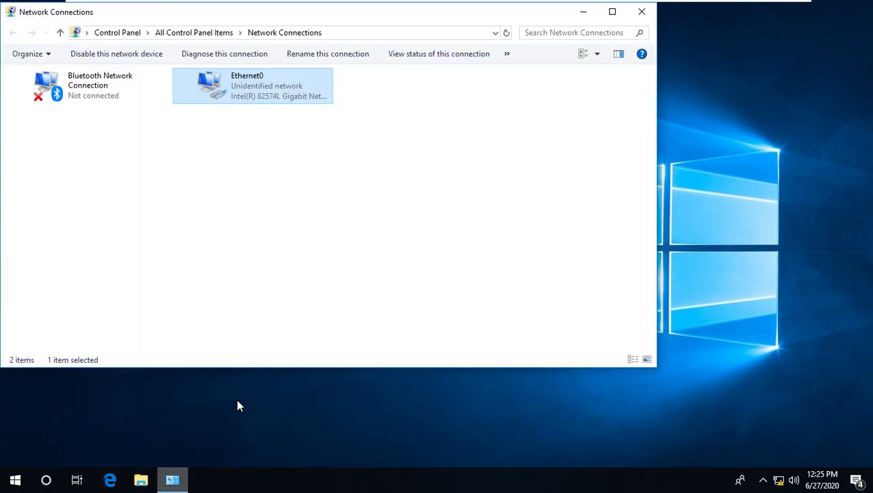
pyautogui.rightClick(242, 92)
pyautogui.click(262, 115)
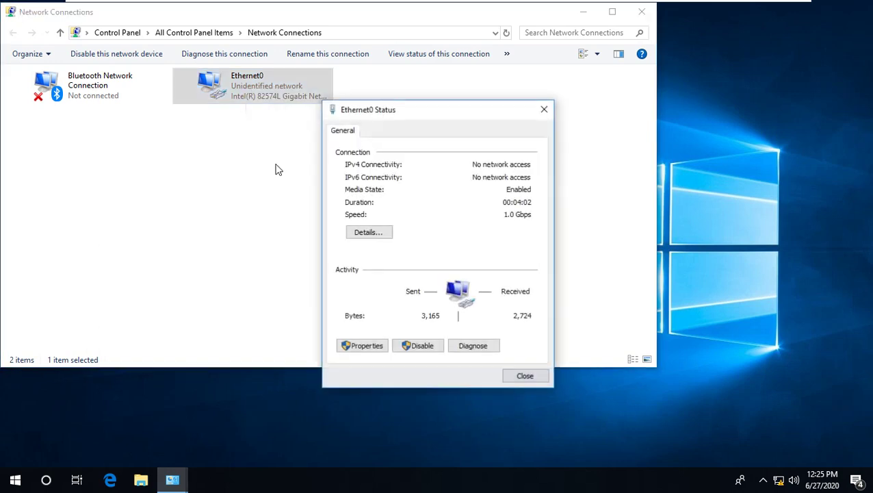
pyautogui.click(381, 233)
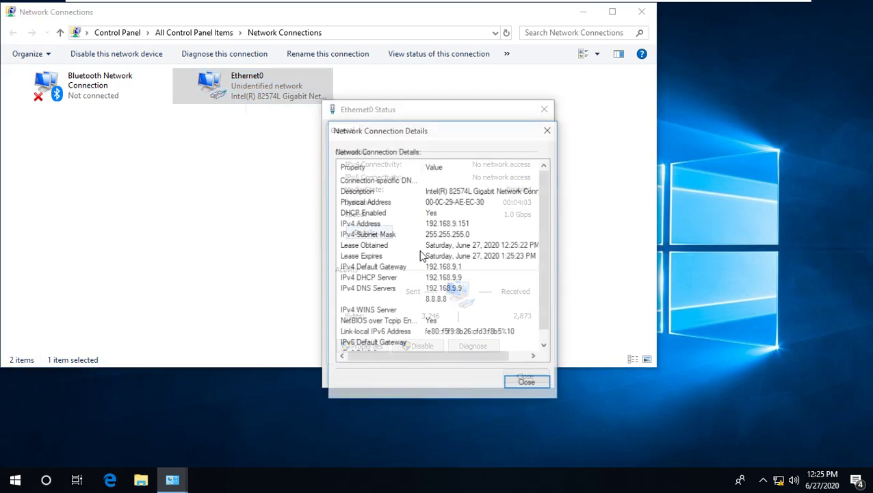
pyautogui.click(446, 291)
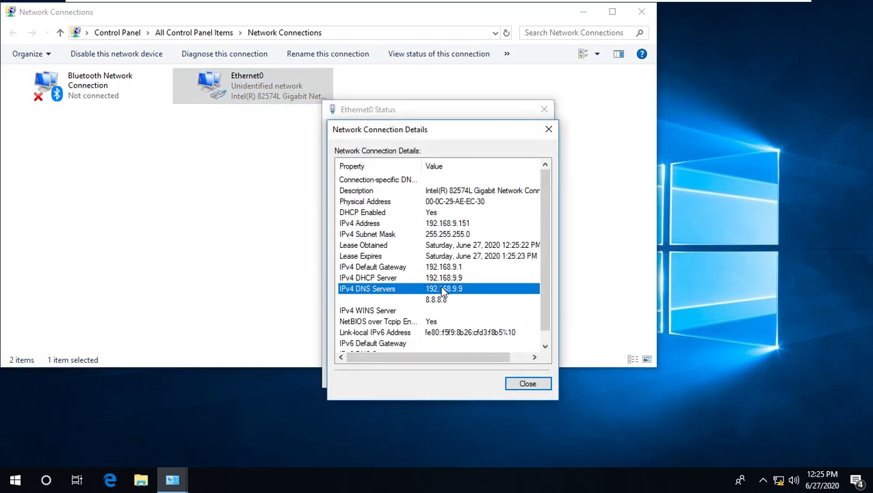
# - Close the details and status dialogs, the firewall notification, and Network Connections
pyautogui.click(526, 383)
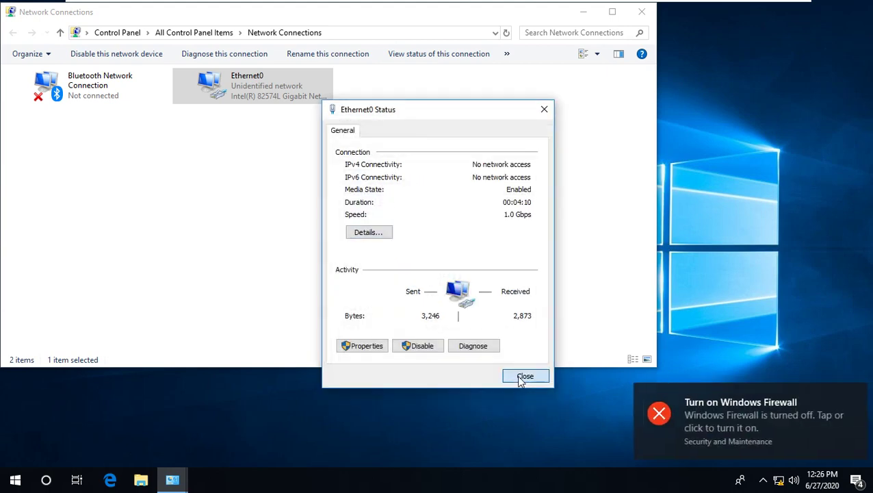
pyautogui.click(517, 378)
pyautogui.click(855, 399)
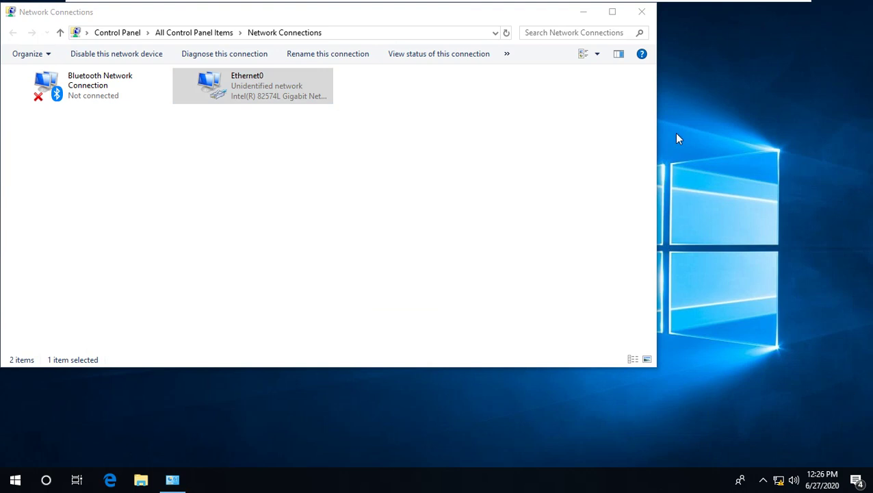
pyautogui.click(642, 11)
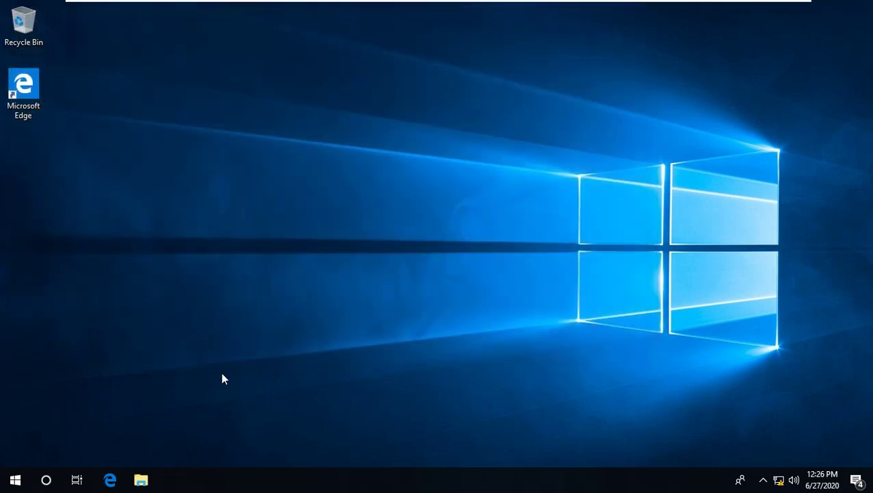
# - Open the Computer Name/Domain Changes dialog from This PC's properties in File Explorer
pyautogui.click(141, 481)
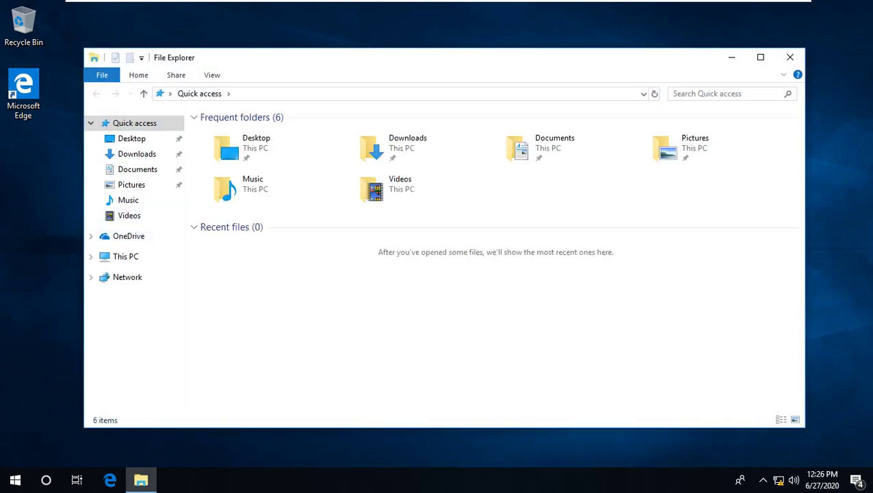
pyautogui.rightClick(126, 260)
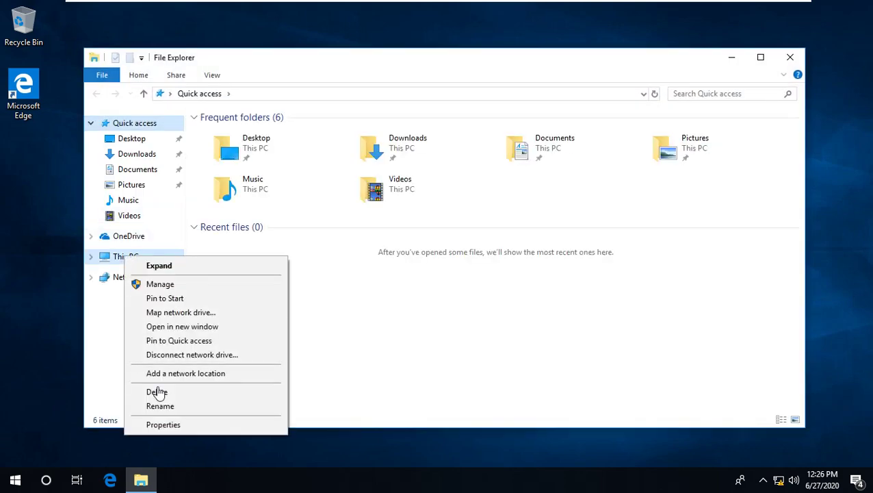
pyautogui.click(174, 428)
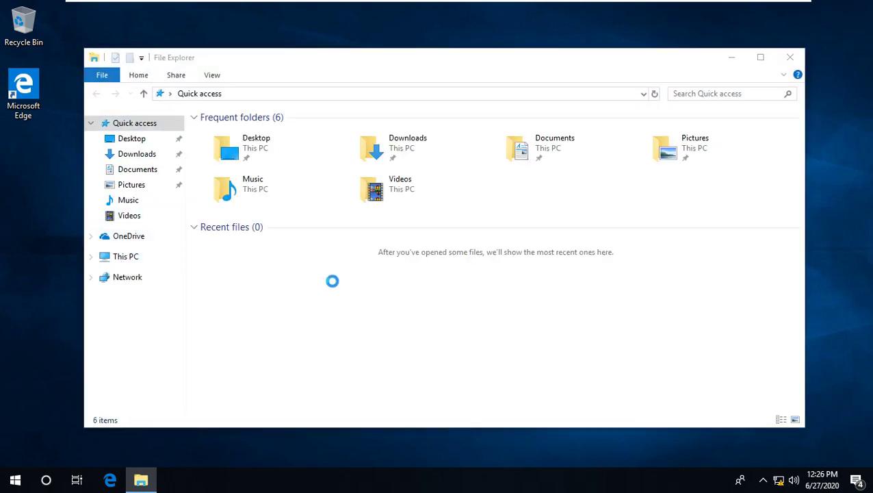
pyautogui.click(607, 239)
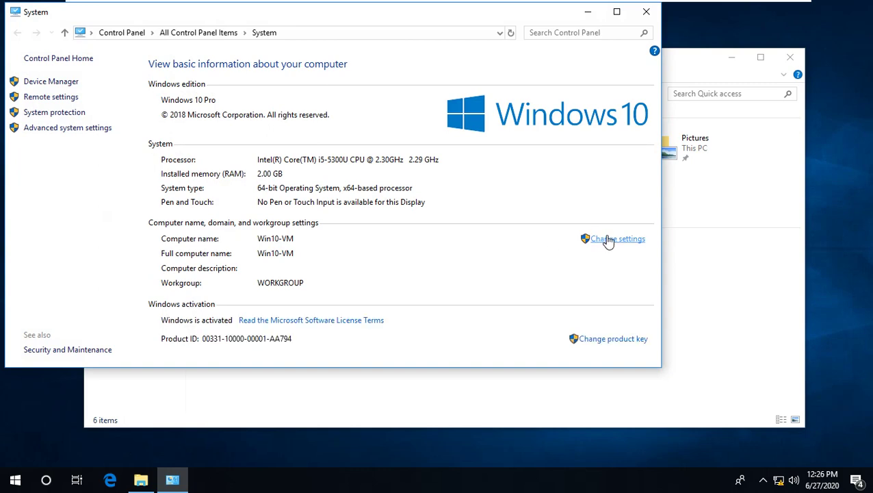
pyautogui.click(249, 224)
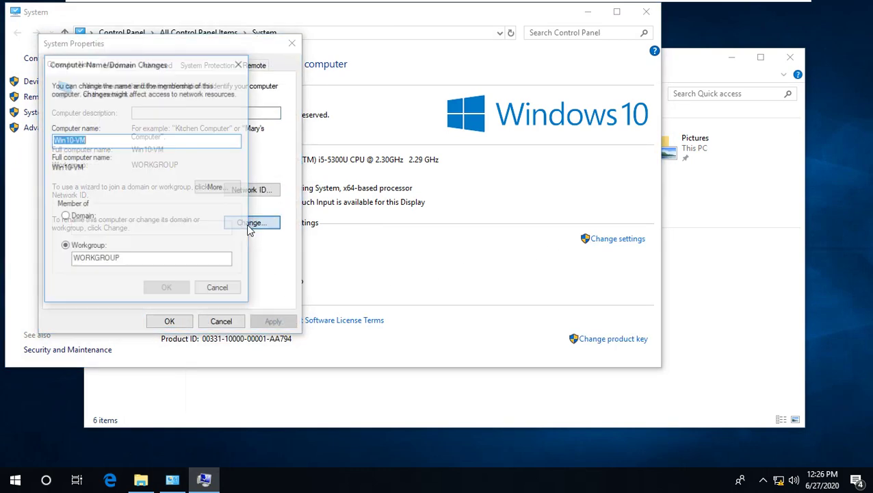
# - Switch Win10-VM's membership to Domain and enter sst-cambodia.local
pyautogui.click(86, 219)
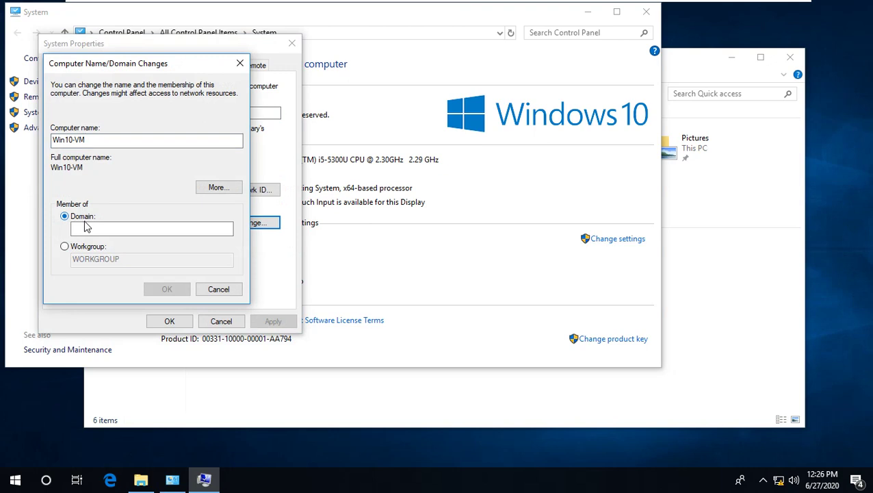
pyautogui.click(97, 228)
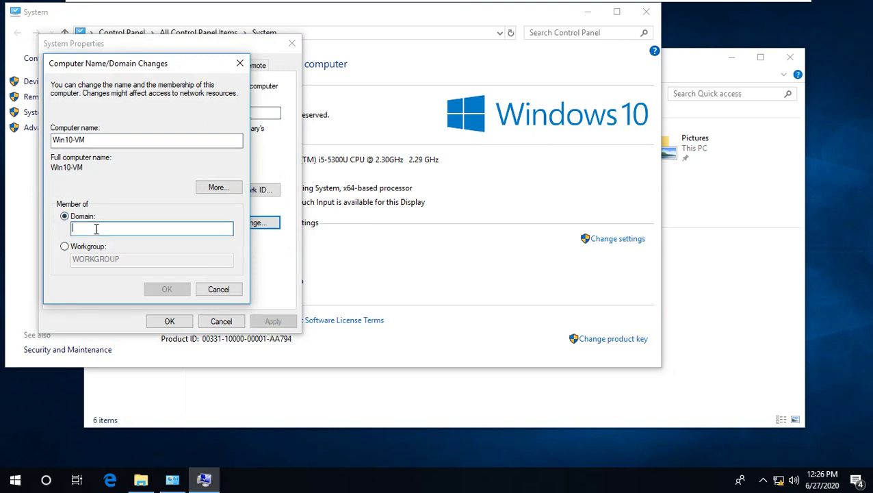
pyautogui.write('sst')
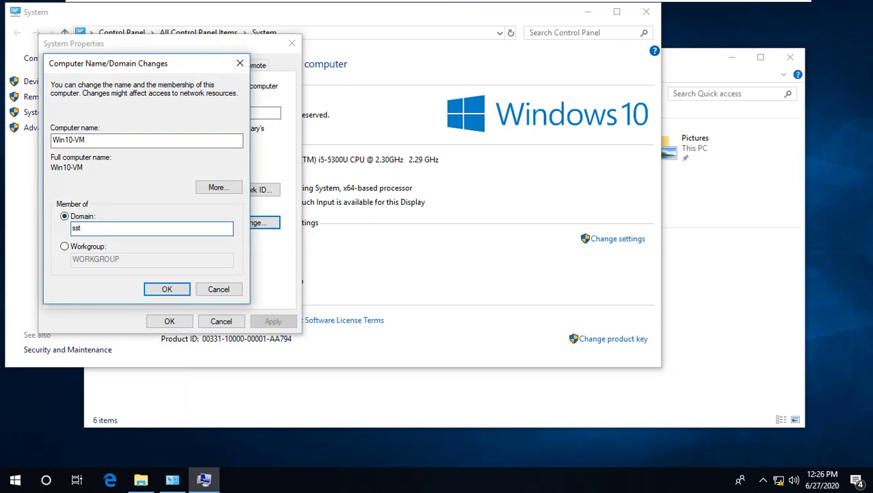
pyautogui.write('-cambodia.co')
pyautogui.press('BackSpace')
pyautogui.press('BackSpace')
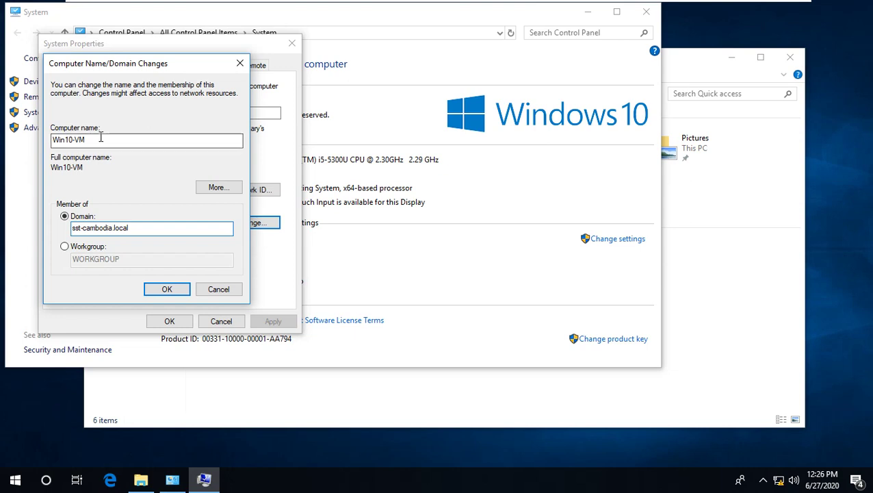
pyautogui.moveTo(101, 139); pyautogui.dragTo(54, 135)
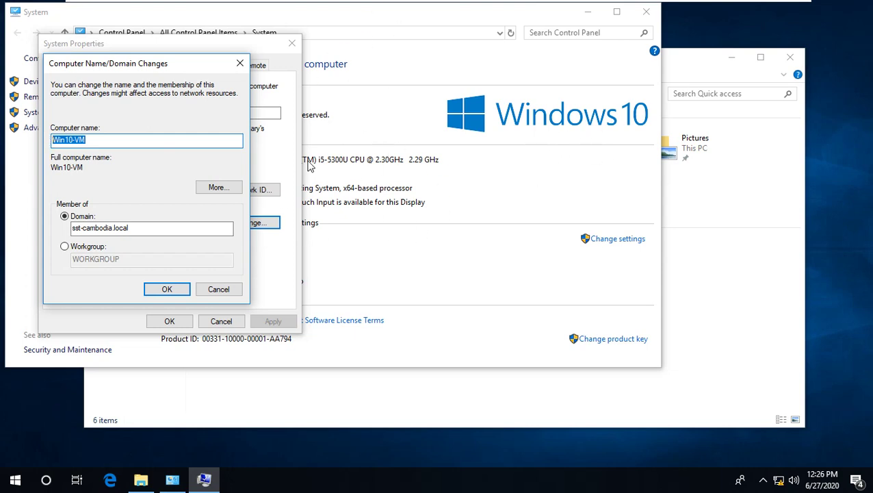
# - Confirm the domain join using the domain Administrator user name and password
pyautogui.click(173, 288)
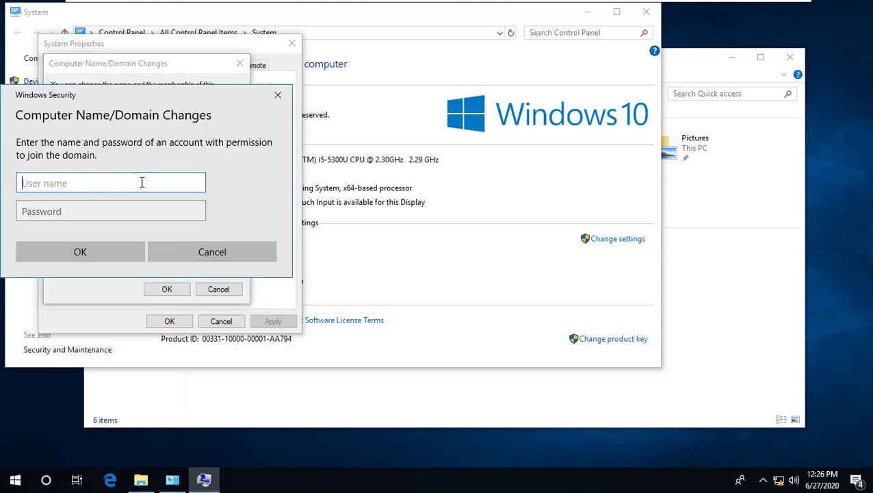
pyautogui.moveTo(125, 96); pyautogui.dragTo(172, 102)
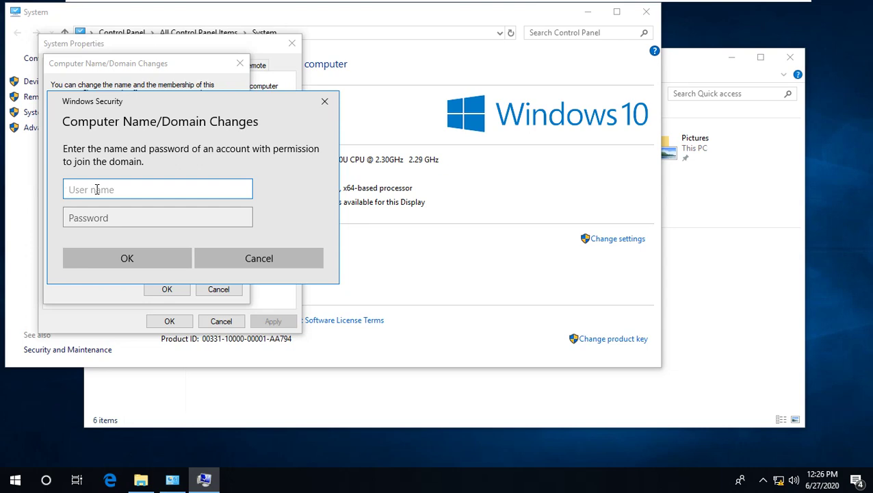
pyautogui.write('Administrator')
pyautogui.press('Tab')
pyautogui.write('******')
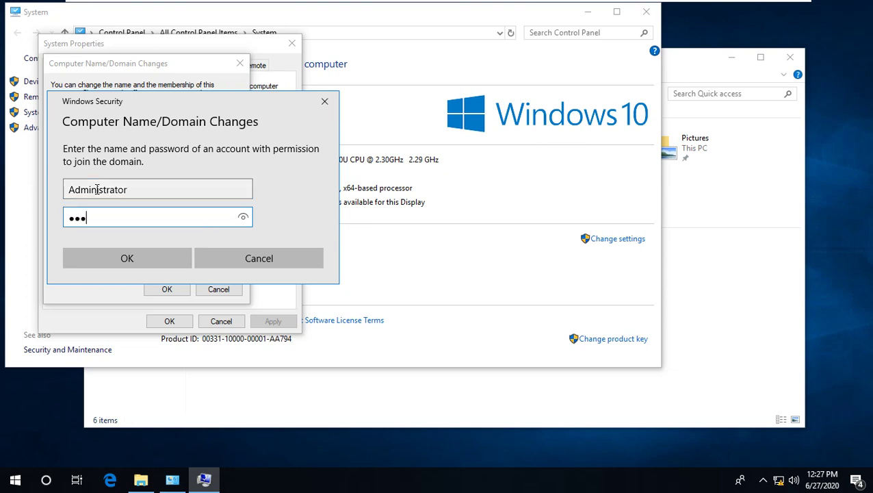
pyautogui.write('**')
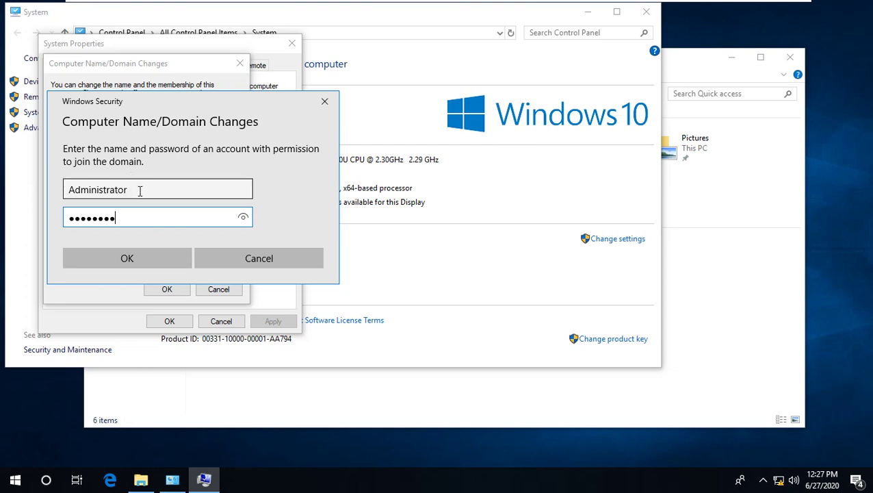
pyautogui.click(143, 252)
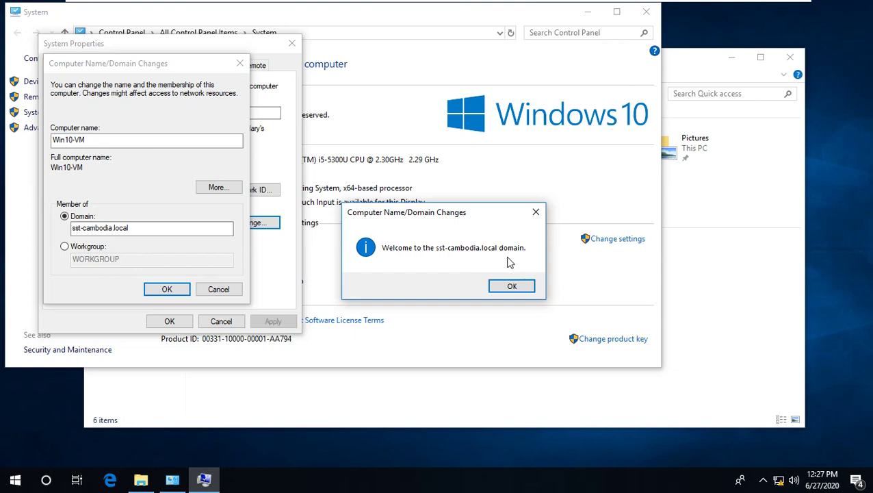
# - Acknowledge the welcome and restart-required notices and close System Properties
pyautogui.click(524, 287)
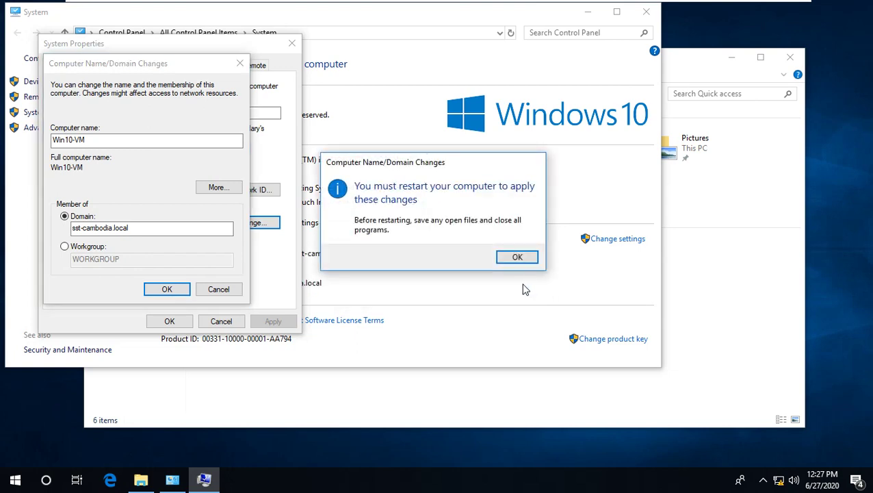
pyautogui.click(517, 257)
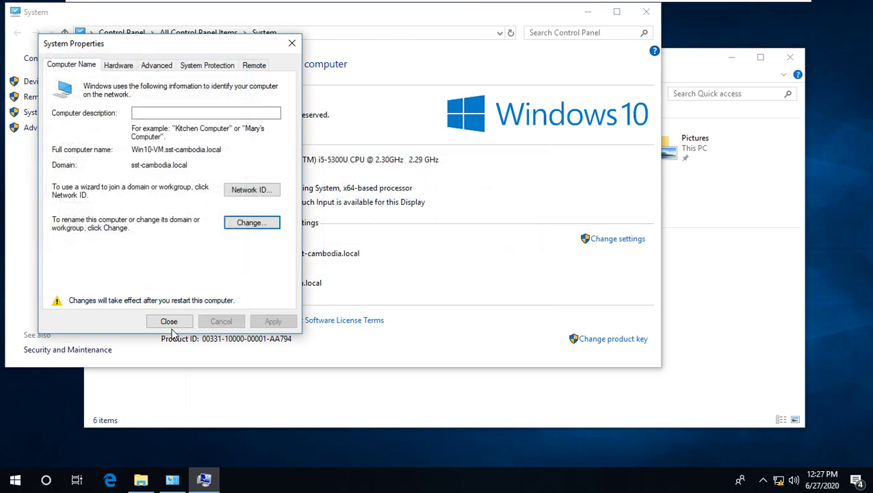
pyautogui.click(171, 324)
# - Restart Win10-VM now and dismiss the lock screen once it has rebooted
pyautogui.click(432, 250)
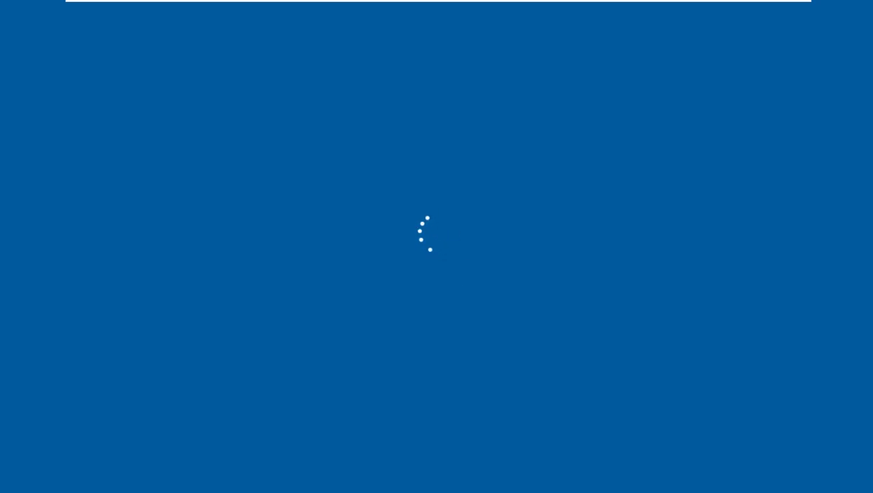
pyautogui.press('Return')
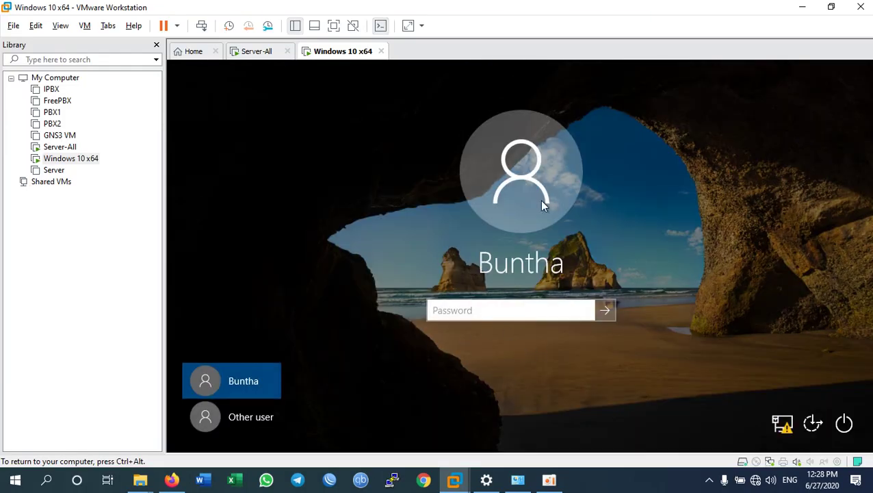
# - Release and recapture VM input so the Win10-VM sign-in screen fills the display
pyautogui.hotkey('ctrl', 'alt')
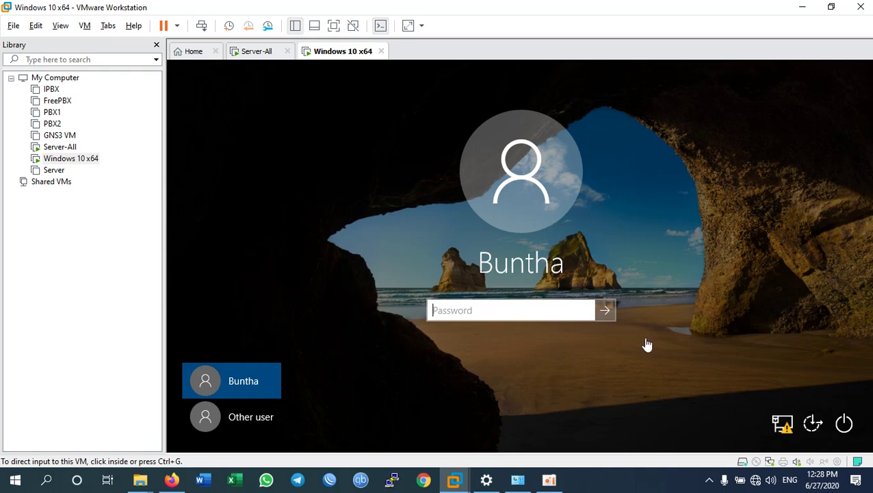
pyautogui.click(645, 484)
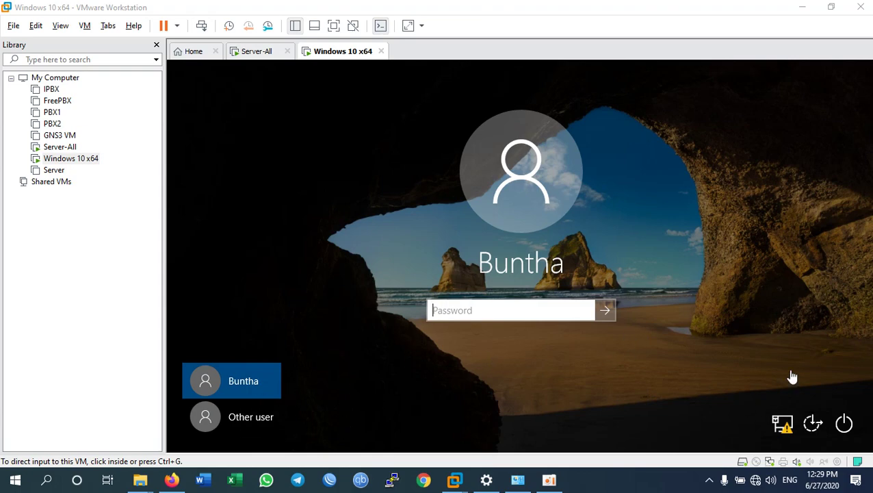
pyautogui.click(787, 312)
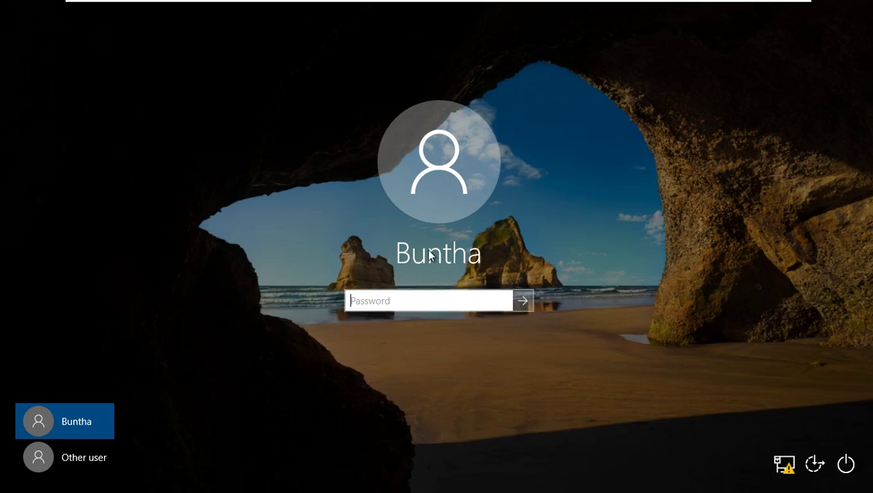
# - Sign in as Other user with the domain user's name and password, prompting a password change
pyautogui.click(101, 459)
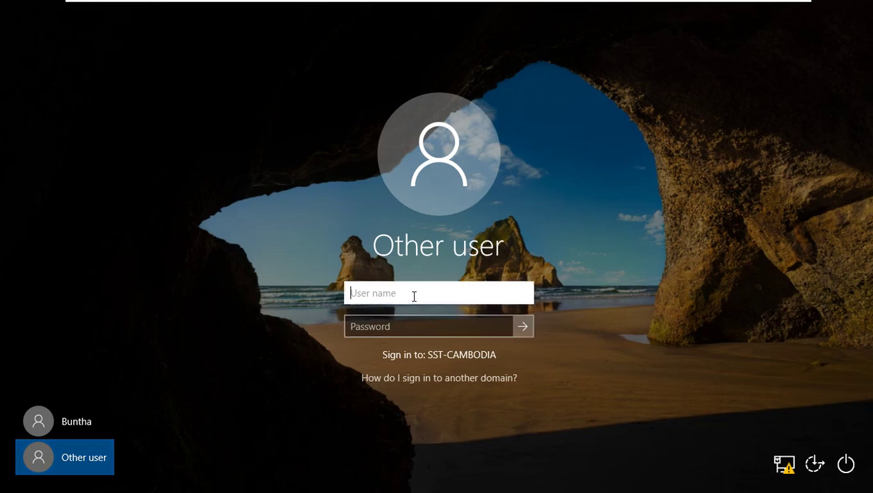
pyautogui.press('Tab')
pyautogui.write('********')
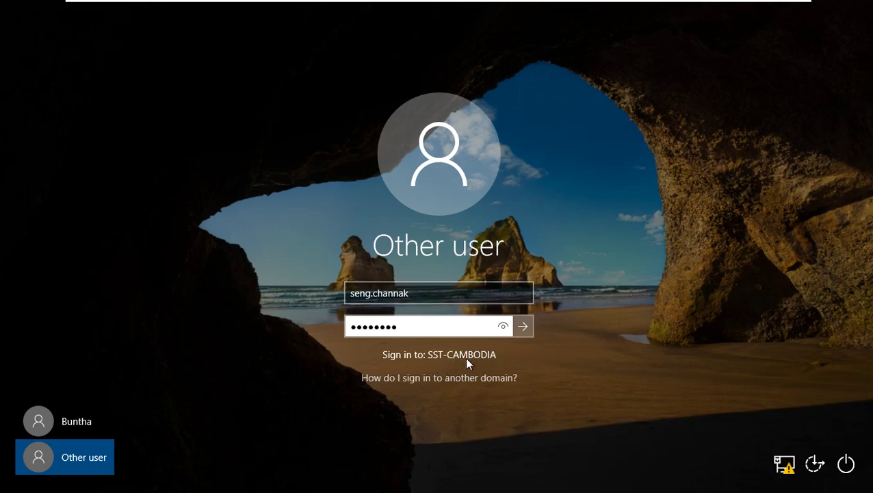
pyautogui.click(522, 326)
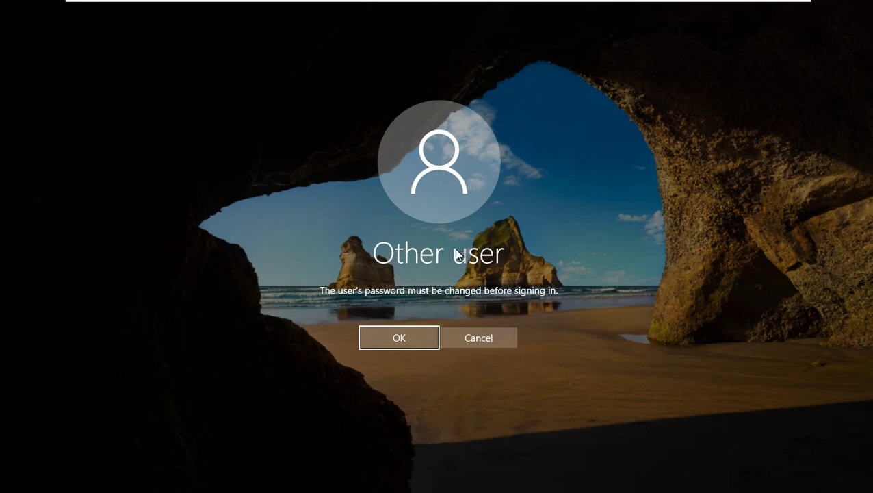
# - Enter and confirm a new password for the domain user, then finish signing in
pyautogui.click(396, 339)
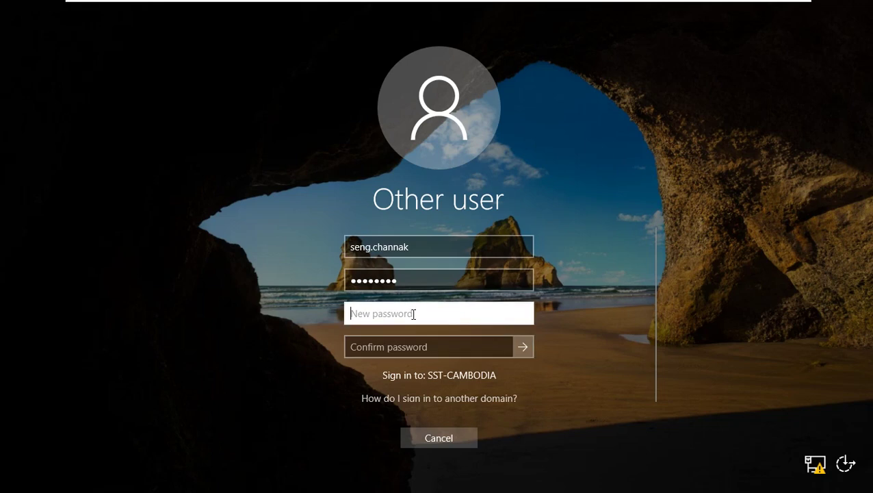
pyautogui.write('••••')
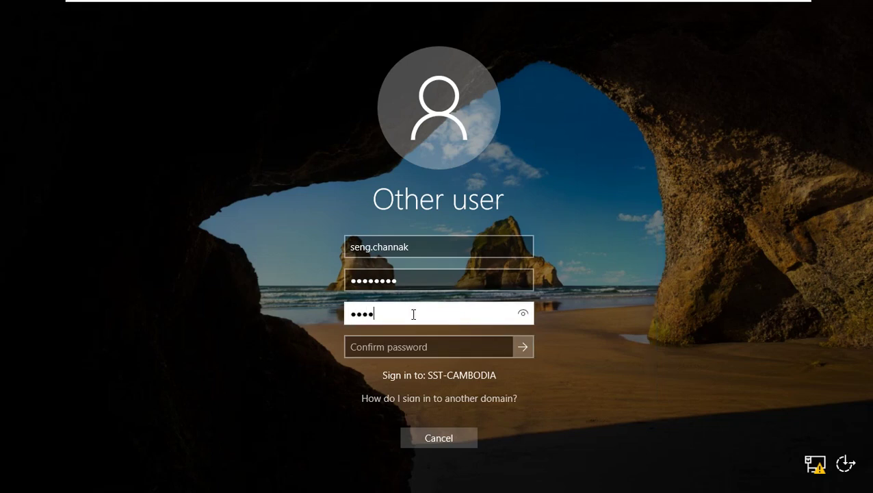
pyautogui.write('••••')
pyautogui.click(413, 345)
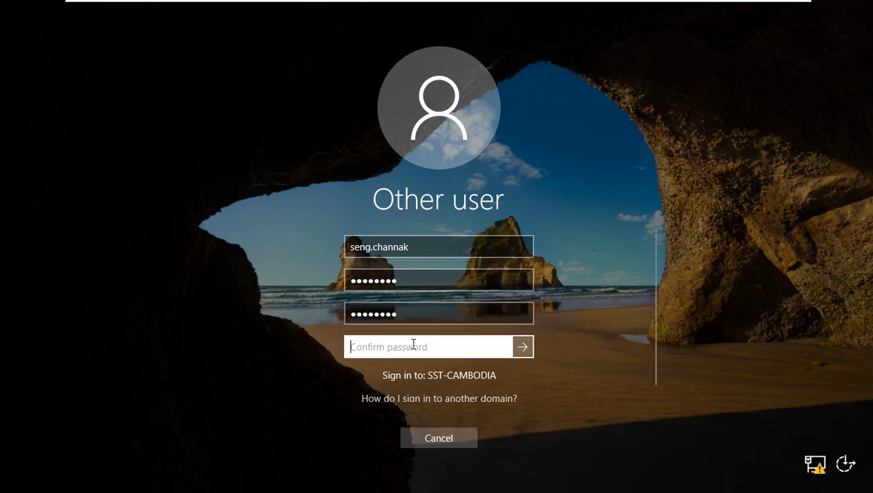
pyautogui.write('••••••••')
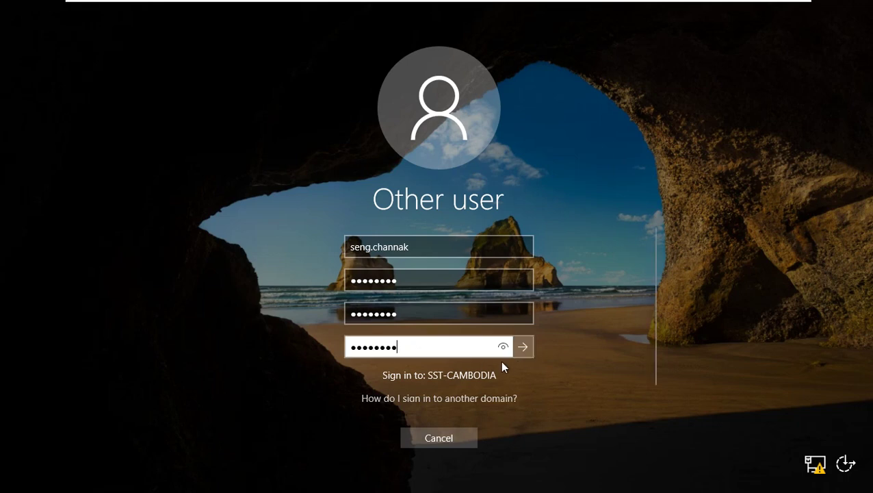
pyautogui.click(519, 351)
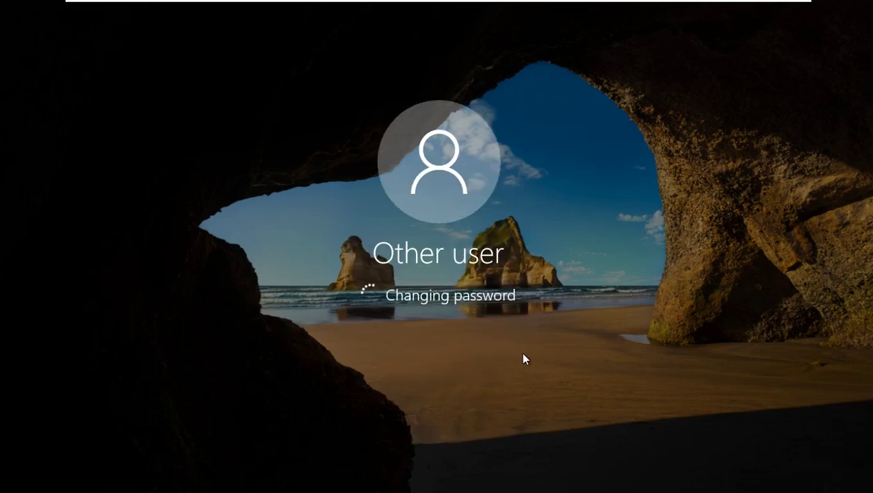
pyautogui.click(451, 326)
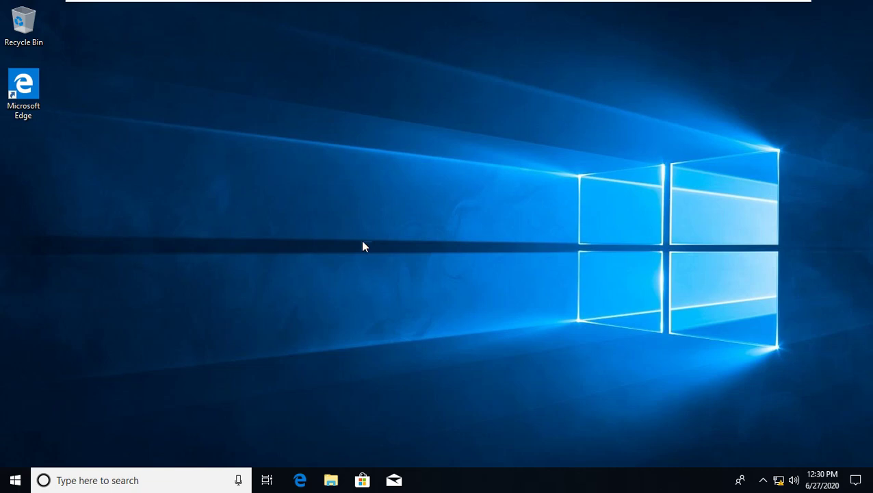
# - Open the mapped HR-Folder (Z:) network drive in File Explorer
pyautogui.click(329, 485)
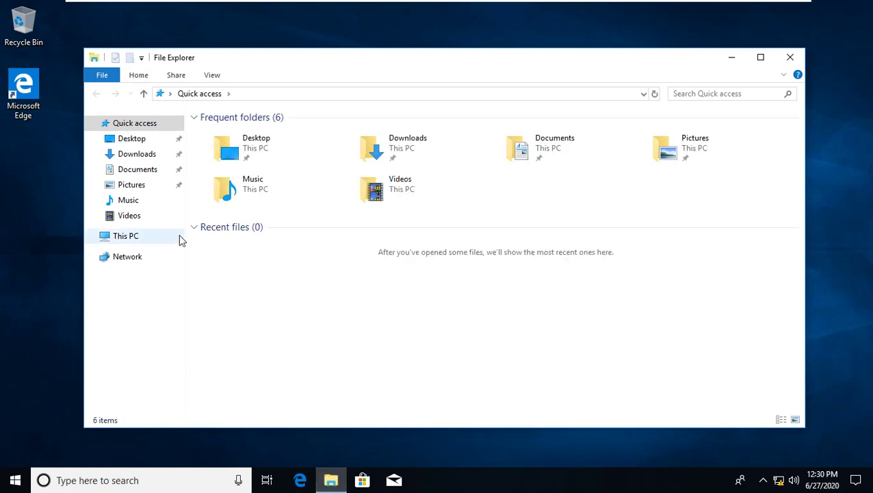
pyautogui.click(120, 235)
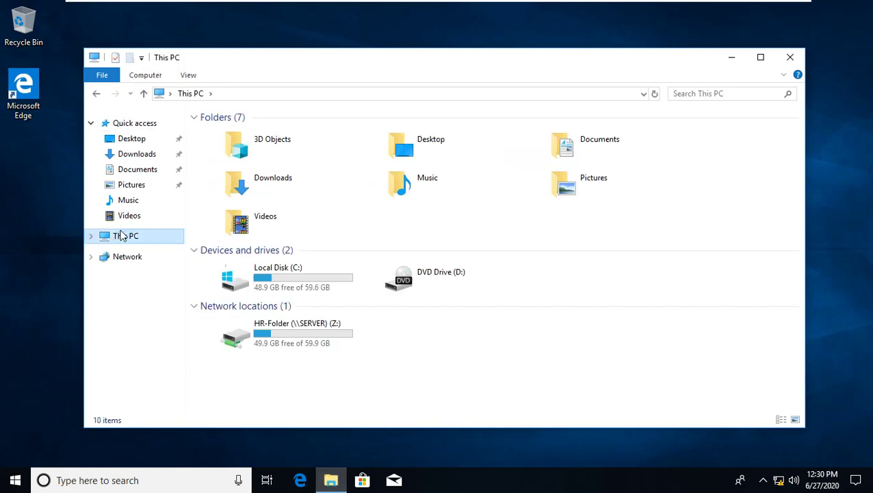
pyautogui.click(287, 333)
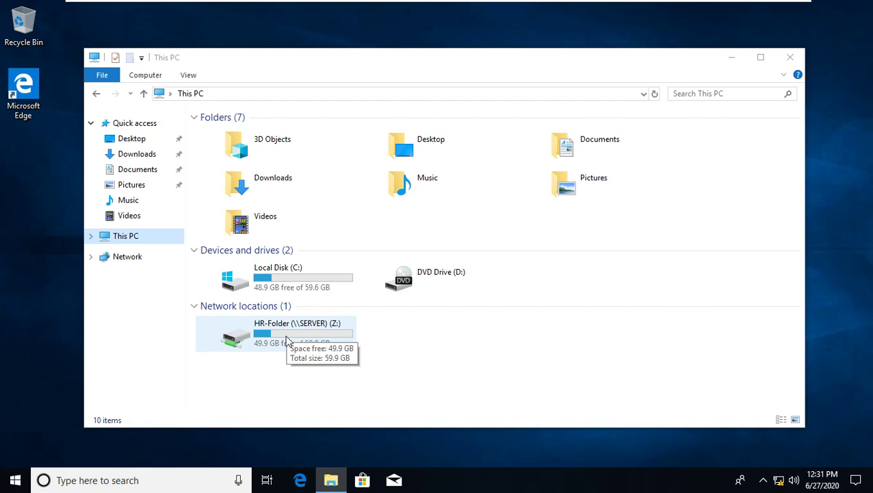
pyautogui.doubleClick(287, 340)
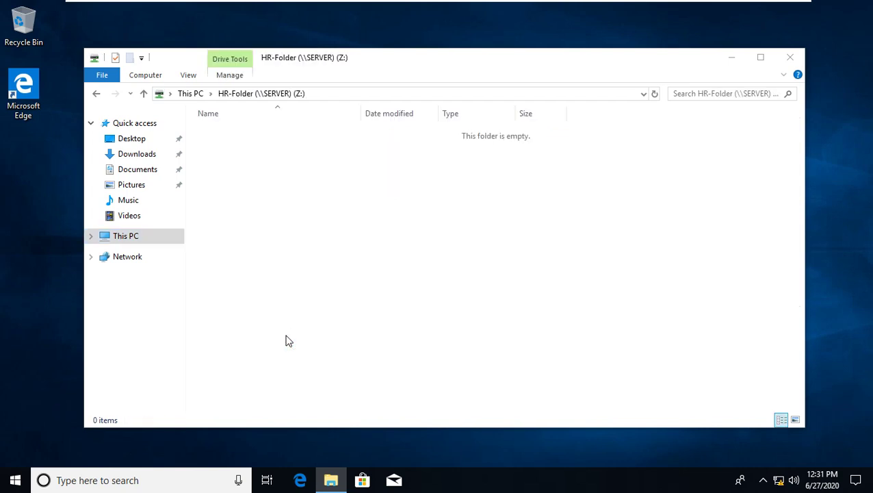
# - Create a new folder named 'Test Folder From Client' on the drive
pyautogui.rightClick(344, 257)
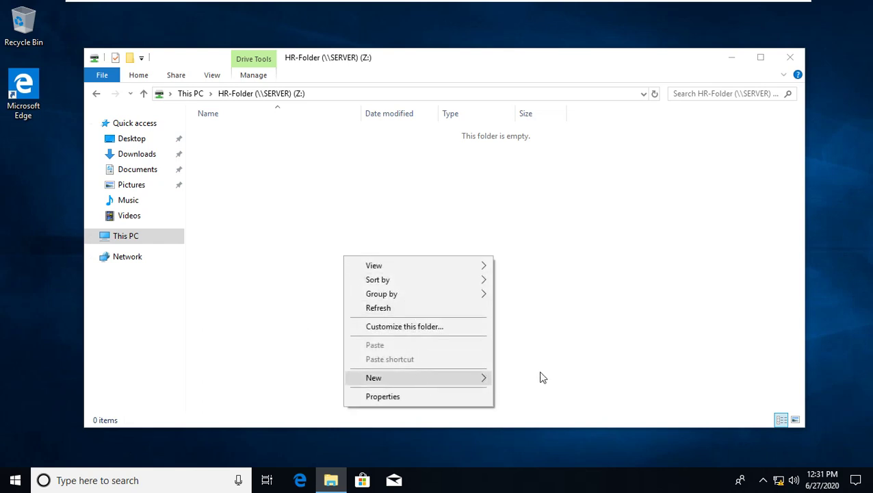
pyautogui.click(486, 381)
pyautogui.click(512, 380)
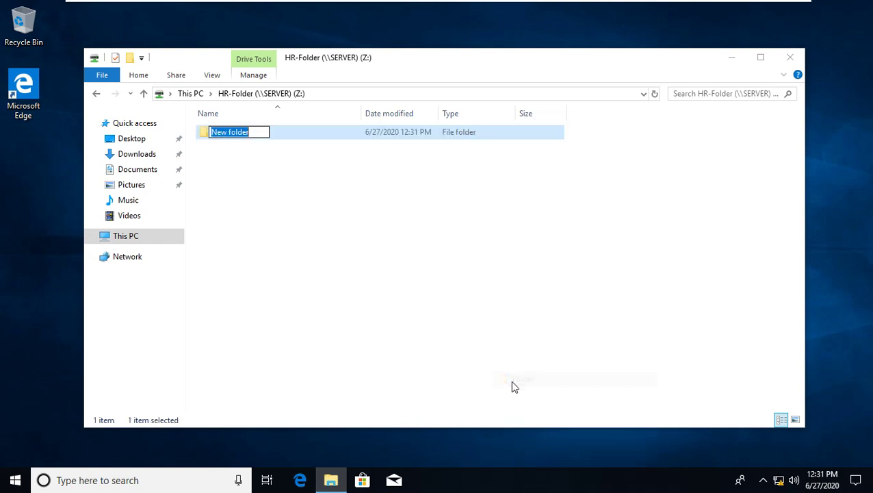
pyautogui.write('Test')
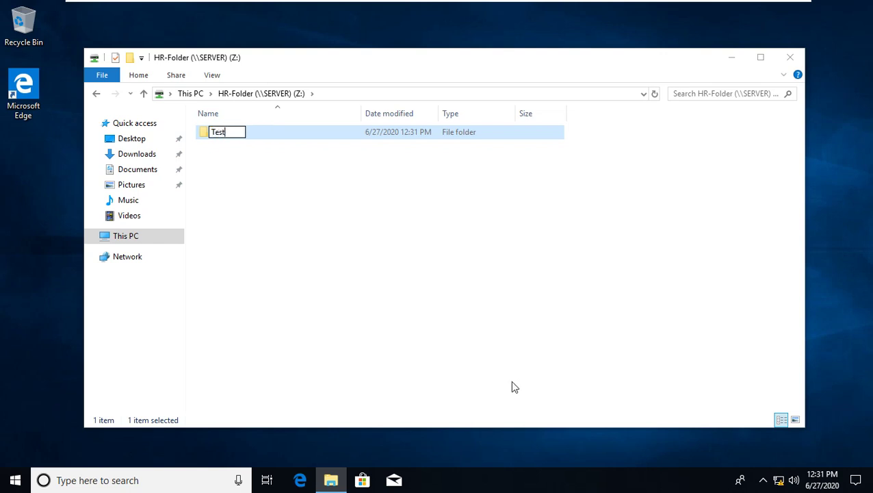
pyautogui.write(' Folder ')
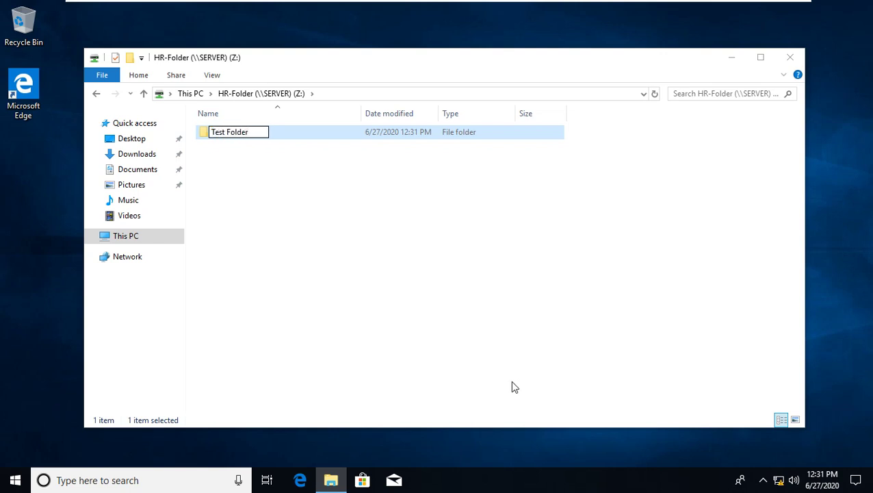
pyautogui.write('From ')
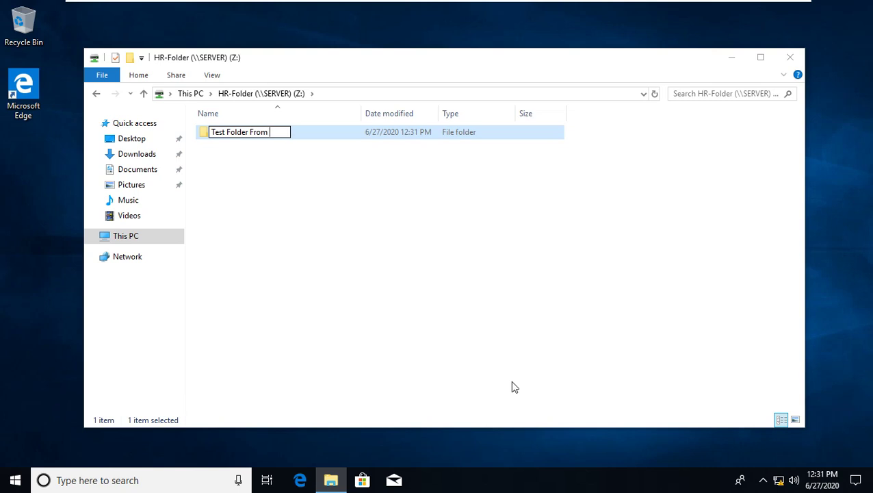
pyautogui.write('Client')
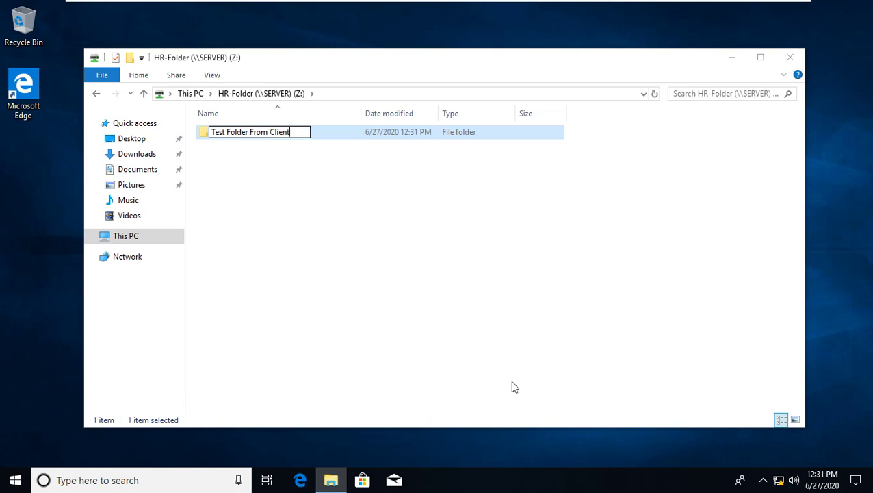
pyautogui.press('Return')
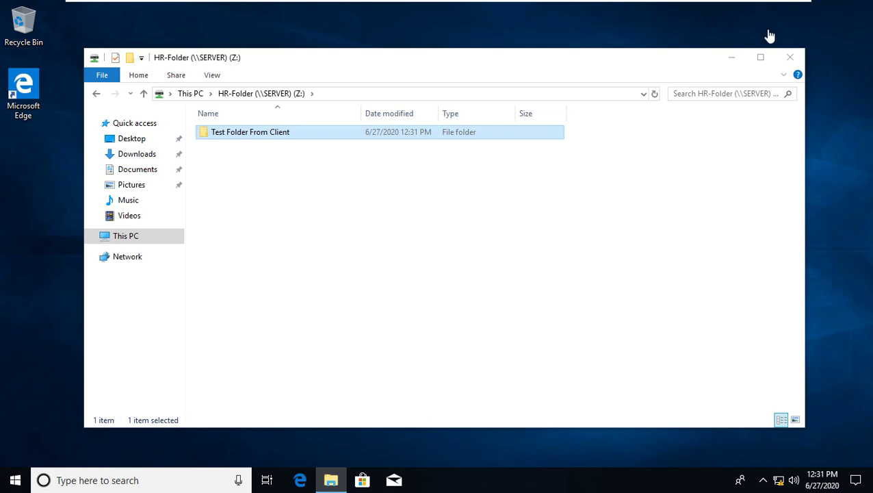
# - Close the HR-Folder window and sign out of the current account, returning to the sign-in screen
pyautogui.click(791, 60)
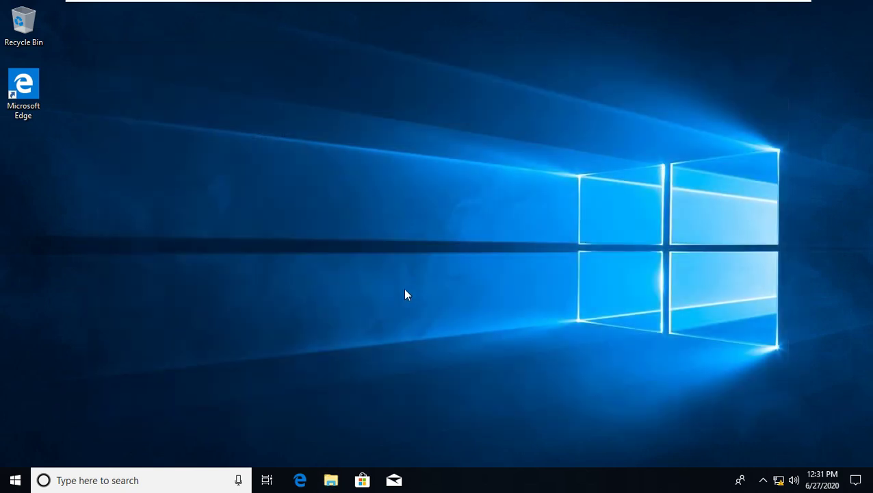
pyautogui.click(11, 480)
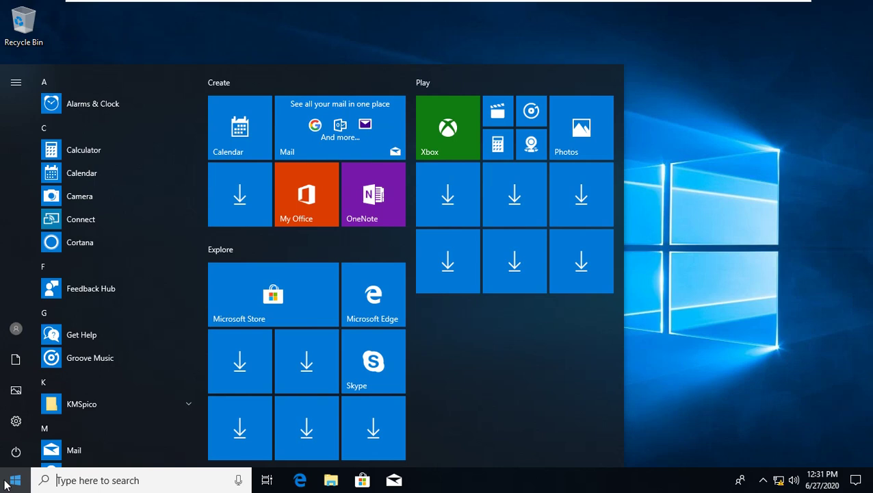
pyautogui.click(17, 334)
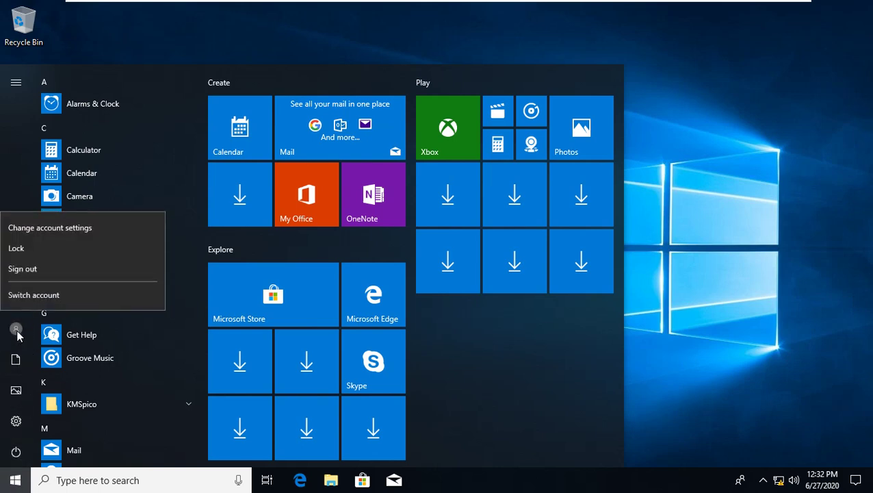
pyautogui.click(19, 277)
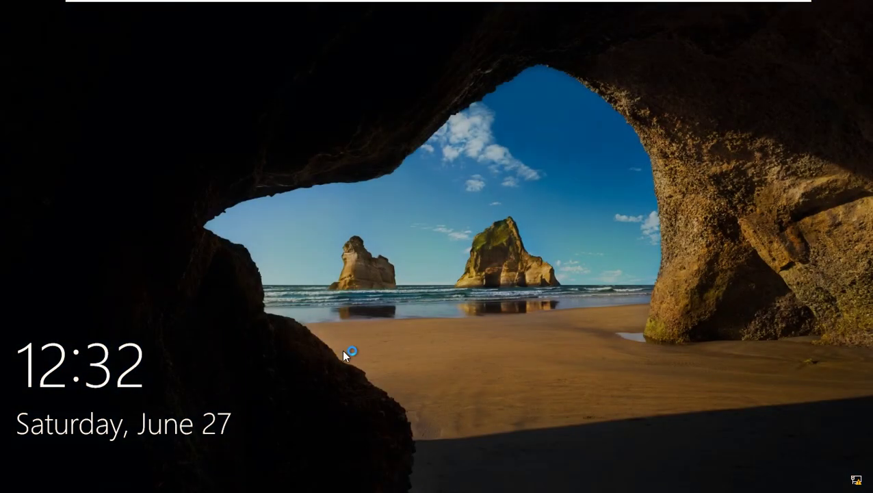
pyautogui.click(321, 349)
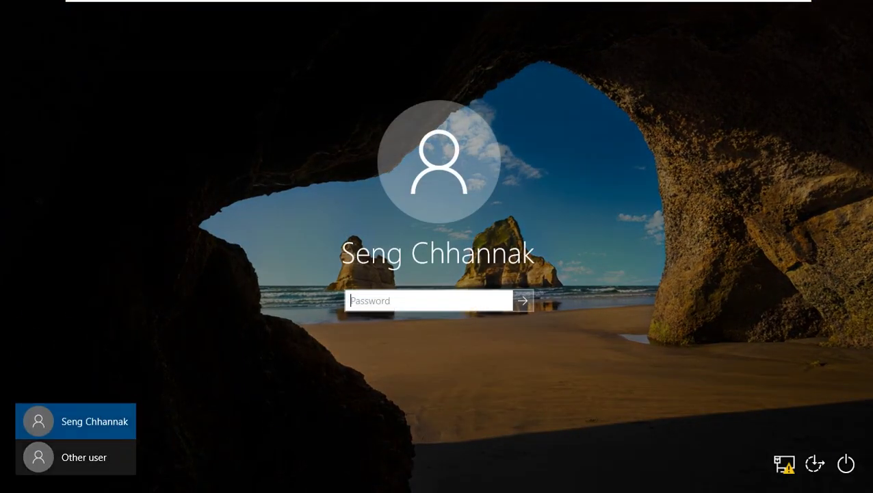
# - Sign in as another domain user with their user name and password
pyautogui.click(98, 464)
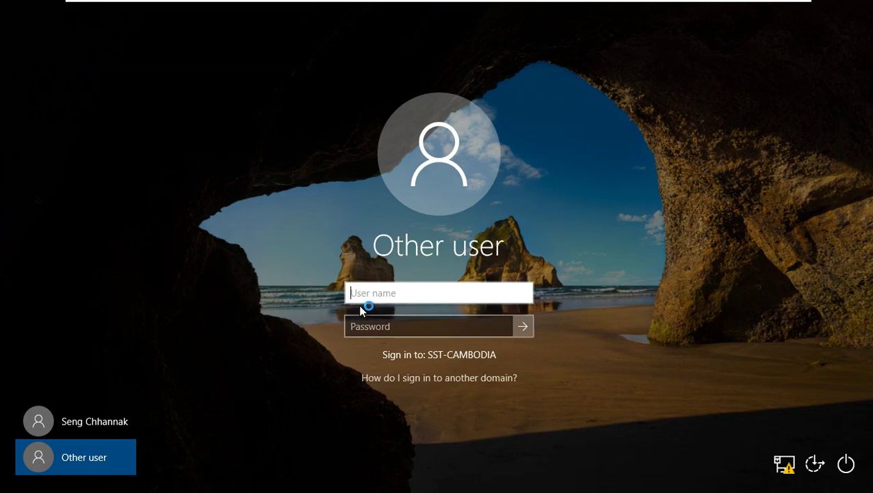
pyautogui.write('chhay.b')
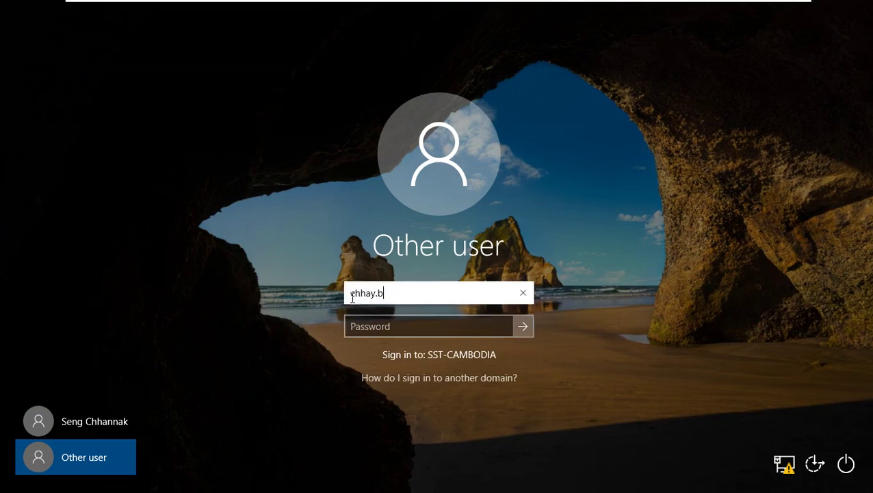
pyautogui.press('Tab')
pyautogui.write('•')
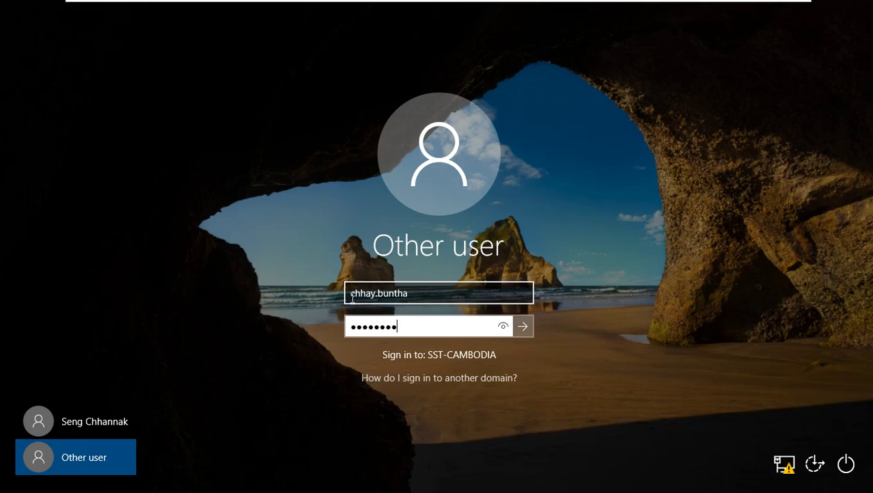
pyautogui.click(523, 326)
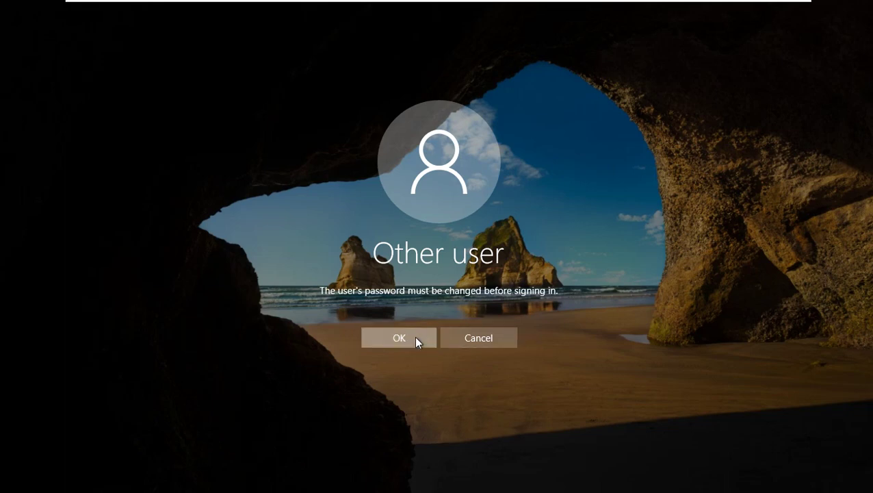
# - Accept the required password change and submit a new password, which the domain rejects as too weak
pyautogui.click(410, 337)
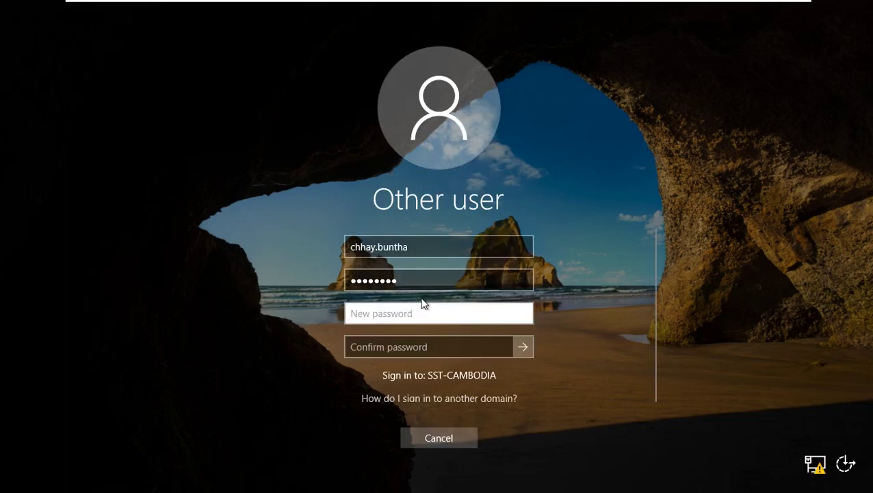
pyautogui.write('•••••')
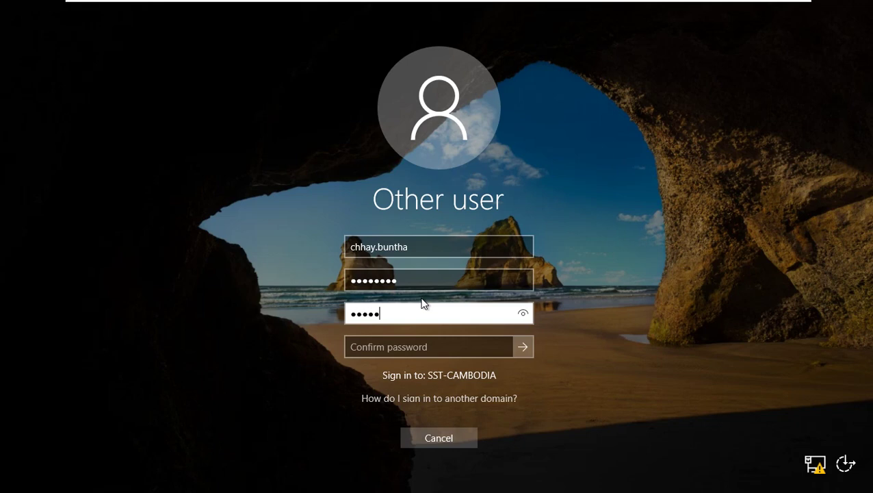
pyautogui.press('Tab')
pyautogui.write('••••')
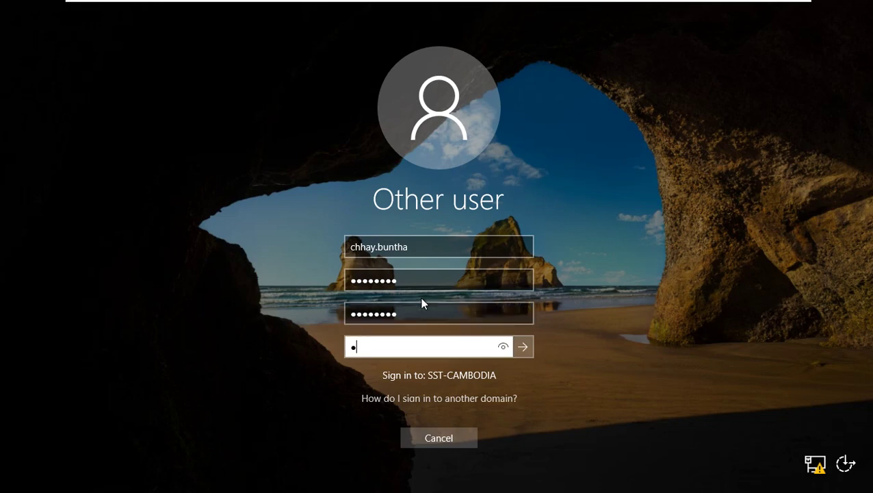
pyautogui.write('••••')
pyautogui.click(526, 346)
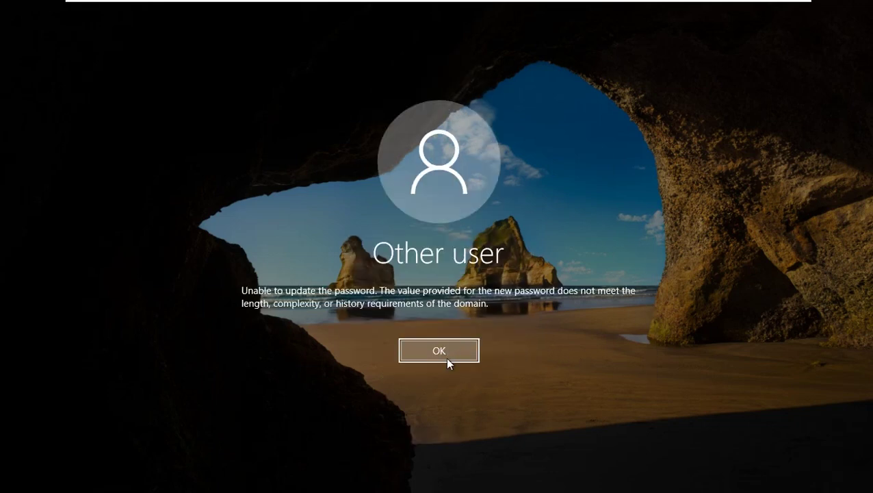
# - Dismiss the rejection, enter the old password and a stronger new password twice, and finish signing in
pyautogui.click(439, 351)
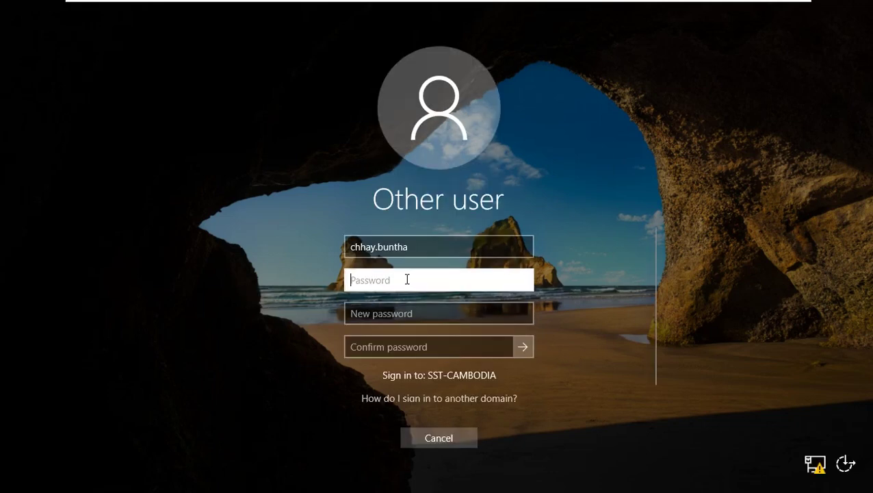
pyautogui.write('••')
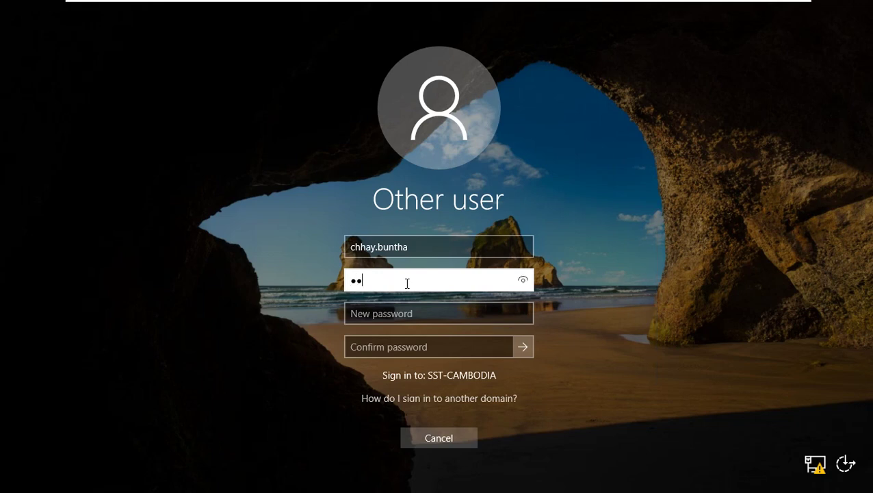
pyautogui.click(408, 312)
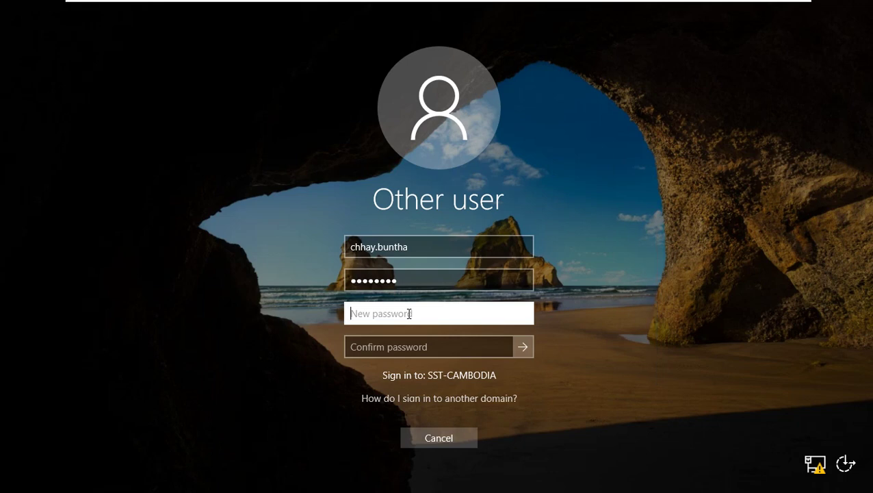
pyautogui.write('•')
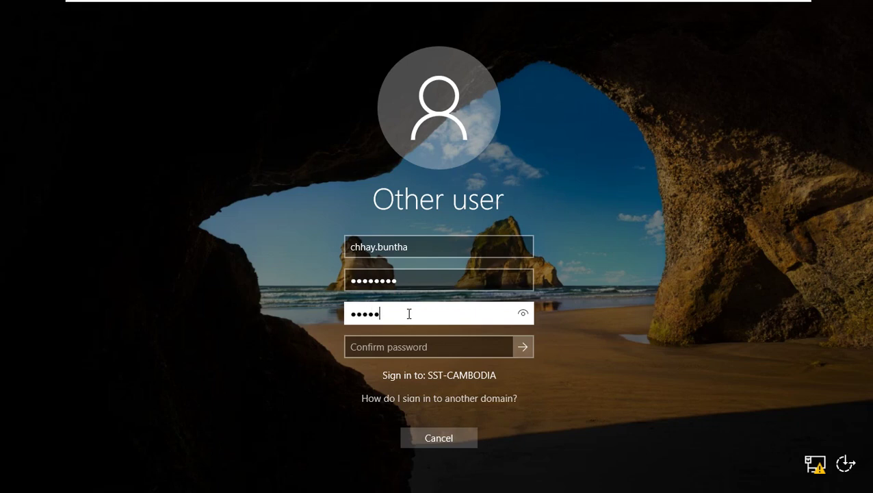
pyautogui.press('Tab')
pyautogui.write('••')
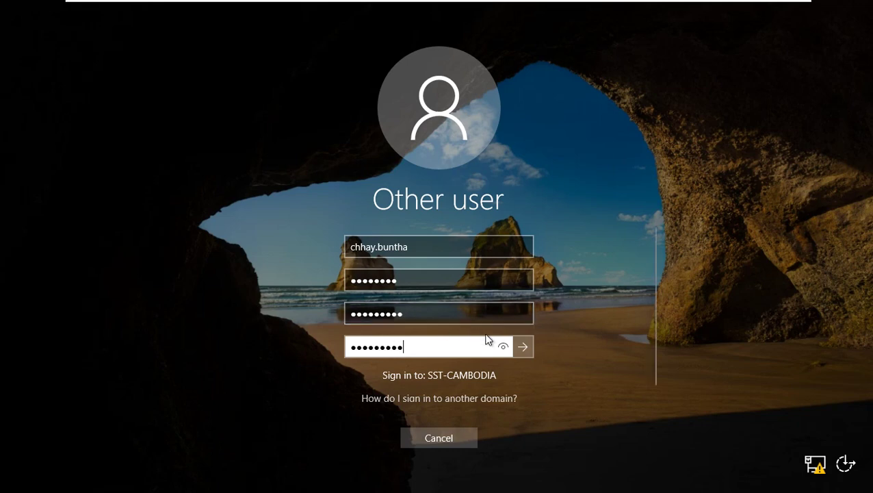
pyautogui.click(515, 348)
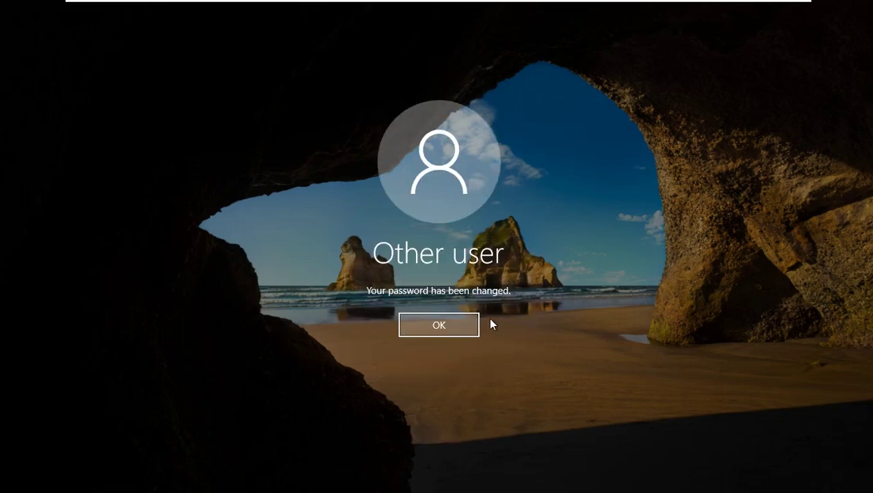
pyautogui.click(465, 325)
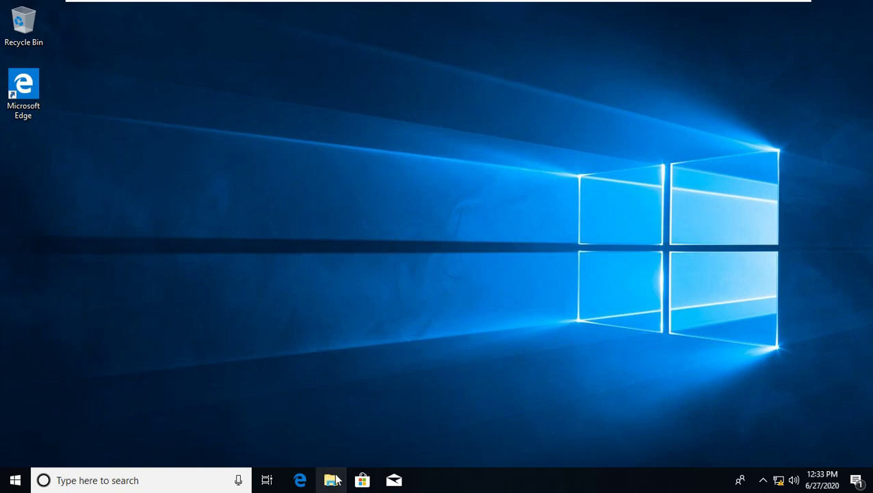
# - Try opening IT-Folder (Z:) from This PC, dismiss the access-denied error, and exit full screen
pyautogui.click(334, 481)
pyautogui.click(134, 260)
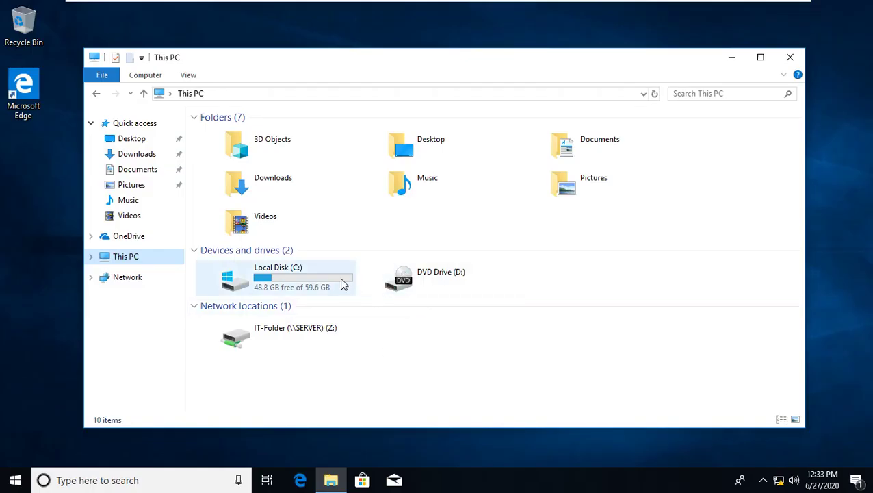
pyautogui.doubleClick(288, 335)
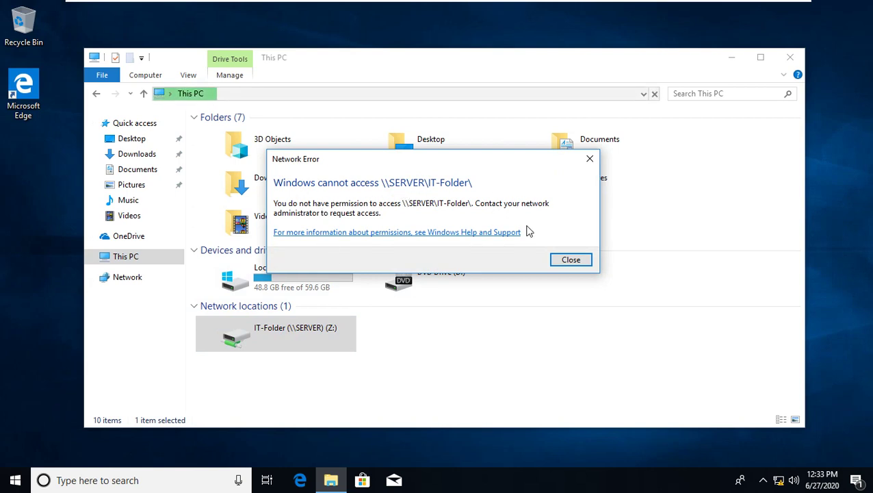
pyautogui.click(582, 263)
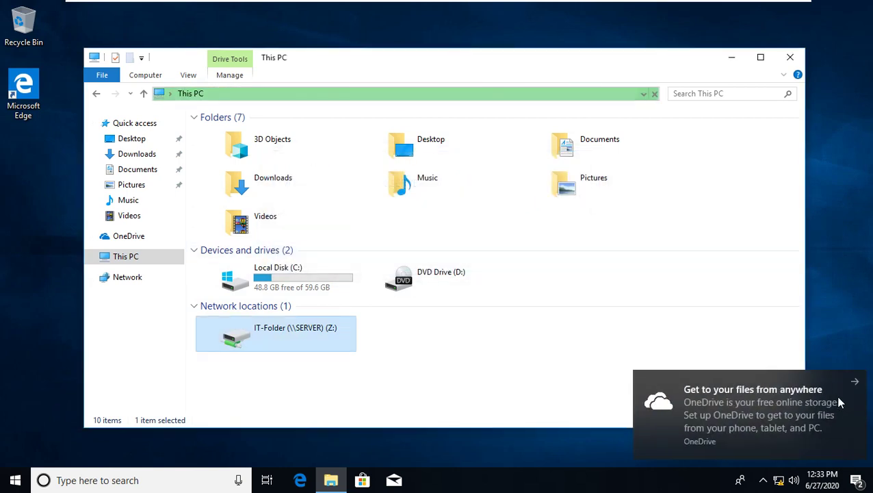
pyautogui.click(857, 384)
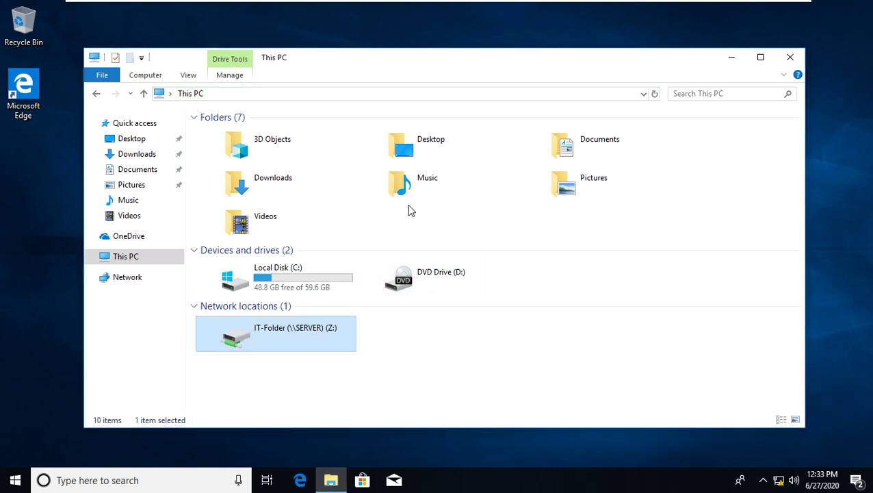
pyautogui.hotkey('ctrl', 'alt', 'Return')
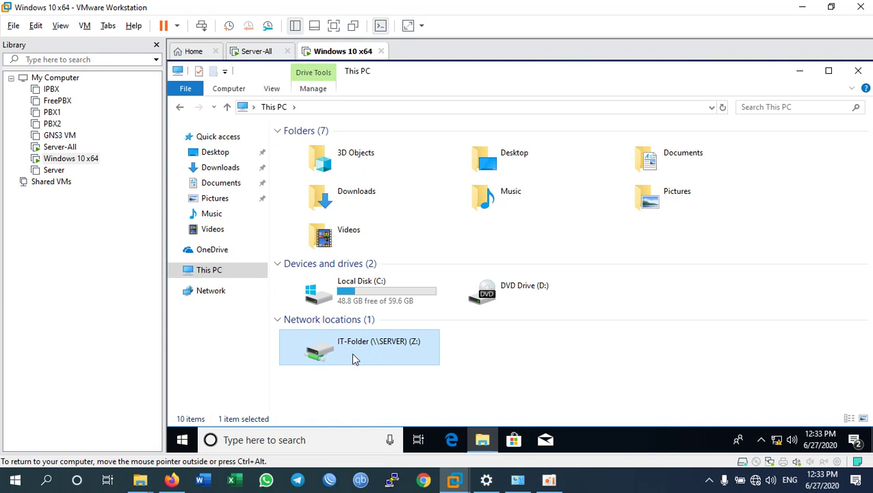
# - On Server-All, check the IT user's Member Of tab, showing only Domain Users, then cancel
pyautogui.click(252, 52)
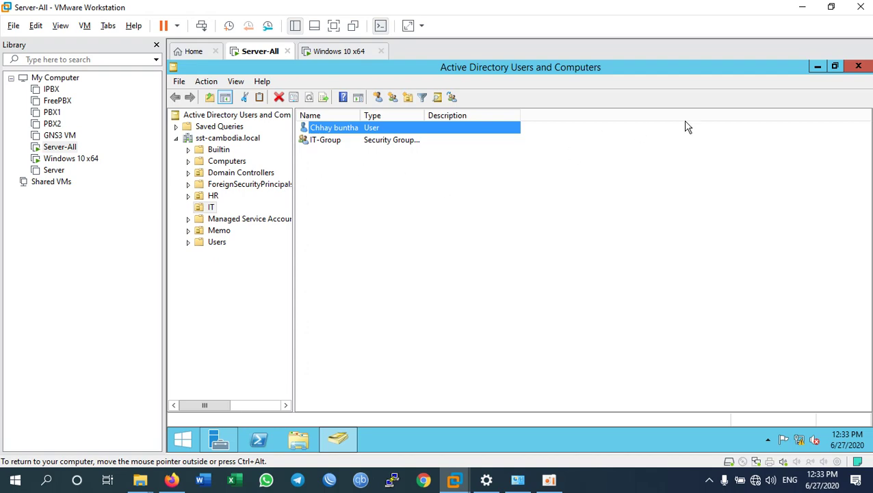
pyautogui.hotkey('ctrl', 'alt', 'Return')
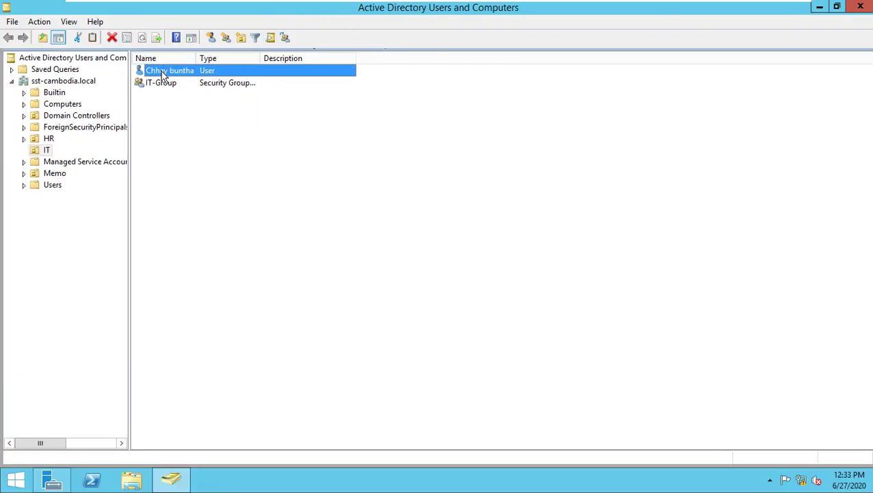
pyautogui.doubleClick(192, 76)
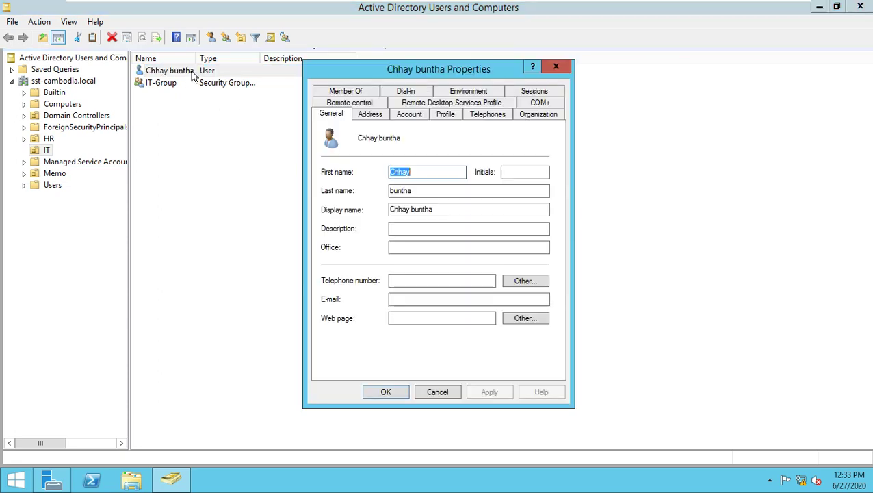
pyautogui.click(351, 93)
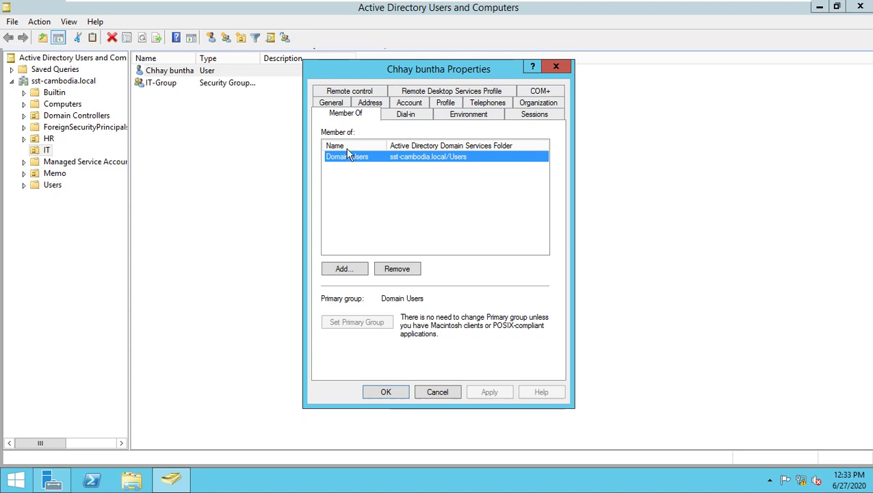
pyautogui.click(438, 390)
# - Add the IT user account to IT-Group's members and apply the change
pyautogui.doubleClick(159, 85)
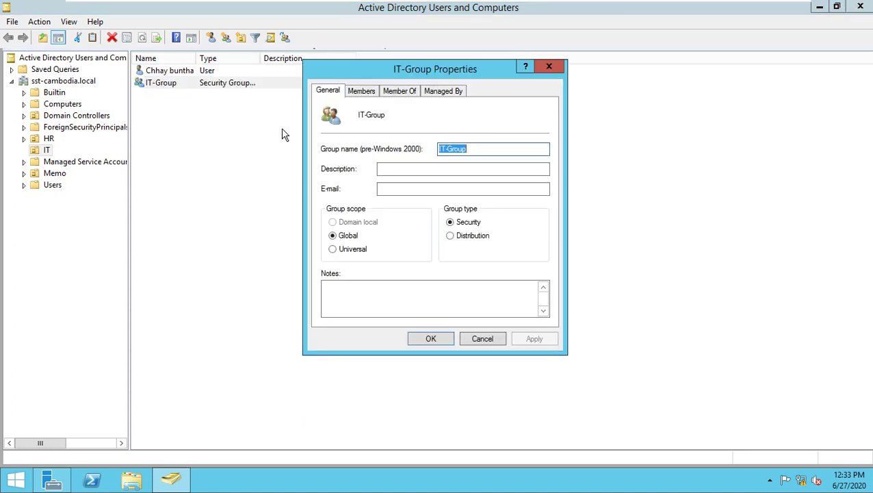
pyautogui.click(362, 91)
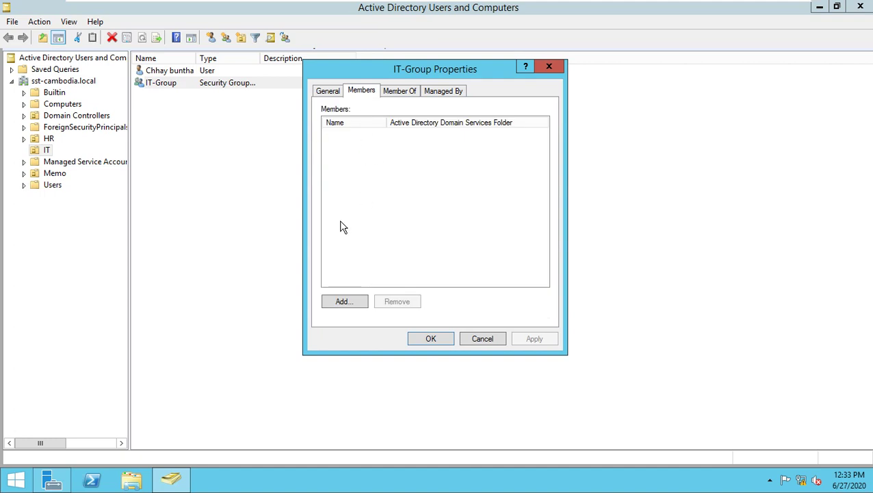
pyautogui.click(351, 306)
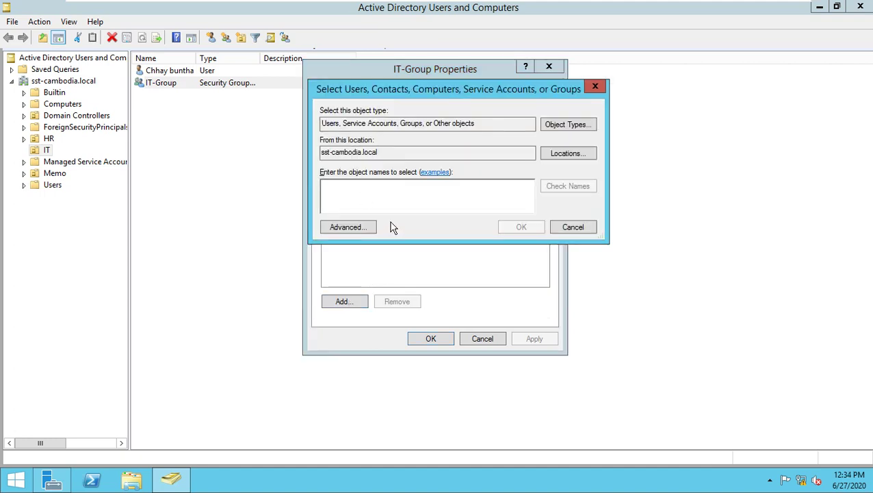
pyautogui.press('Return')
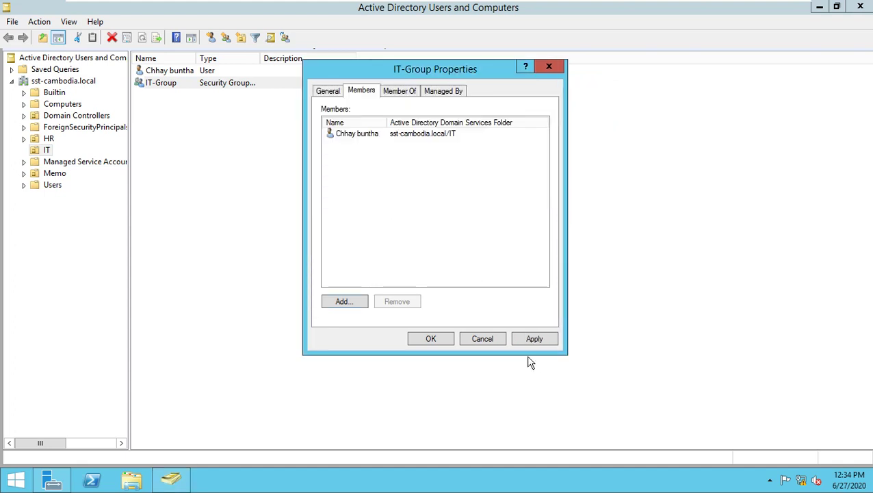
pyautogui.click(527, 339)
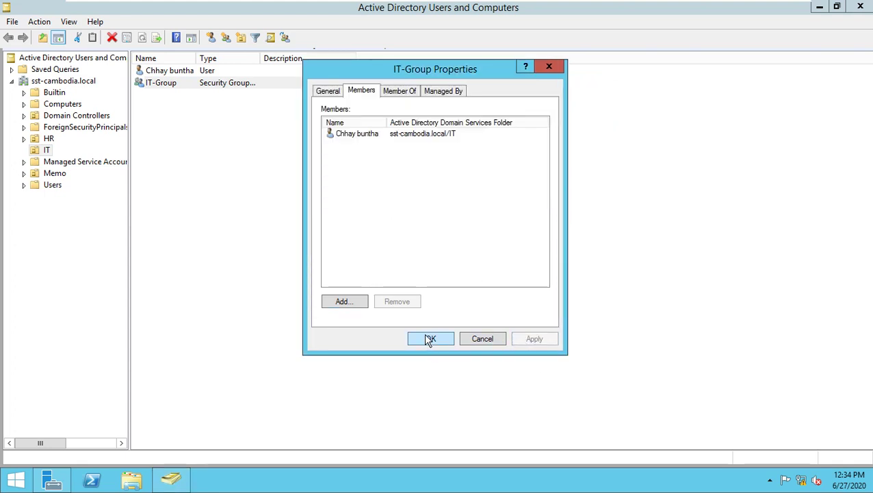
pyautogui.click(429, 338)
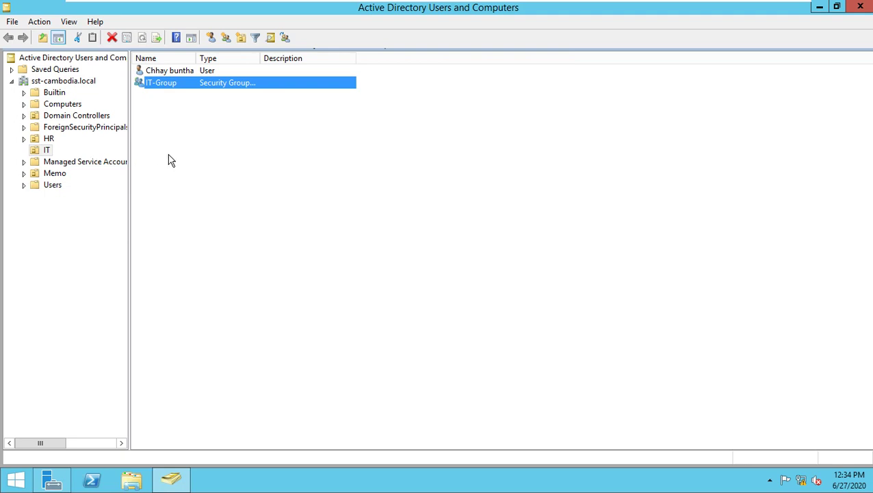
# - Browse Local Disk (C:) on the server, close the window, and exit full screen
pyautogui.click(134, 479)
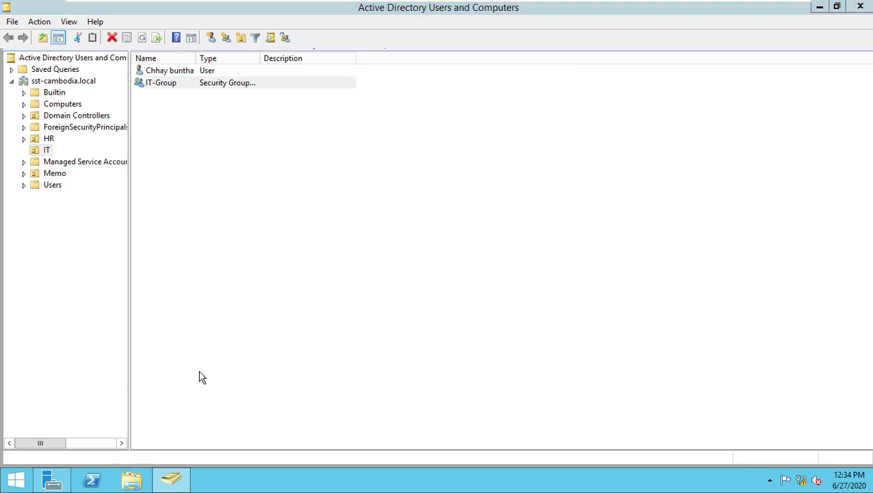
pyautogui.doubleClick(351, 226)
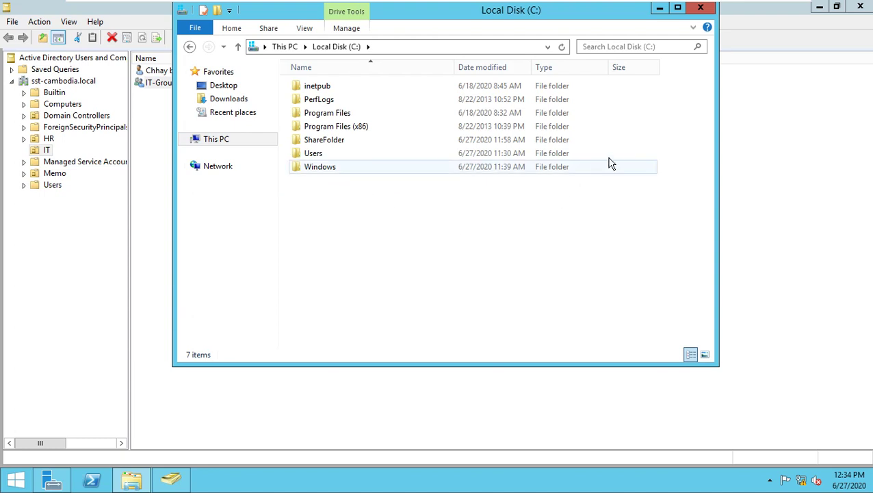
pyautogui.click(697, 8)
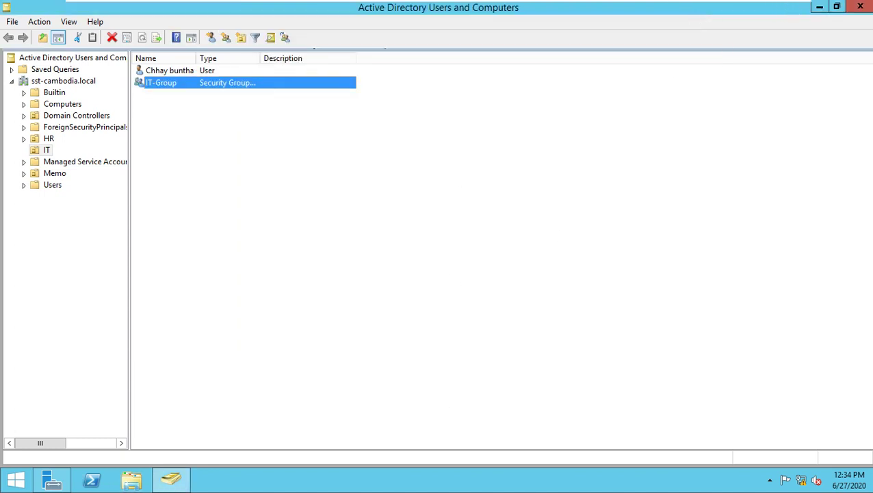
pyautogui.hotkey('ctrl', 'alt', 'Return')
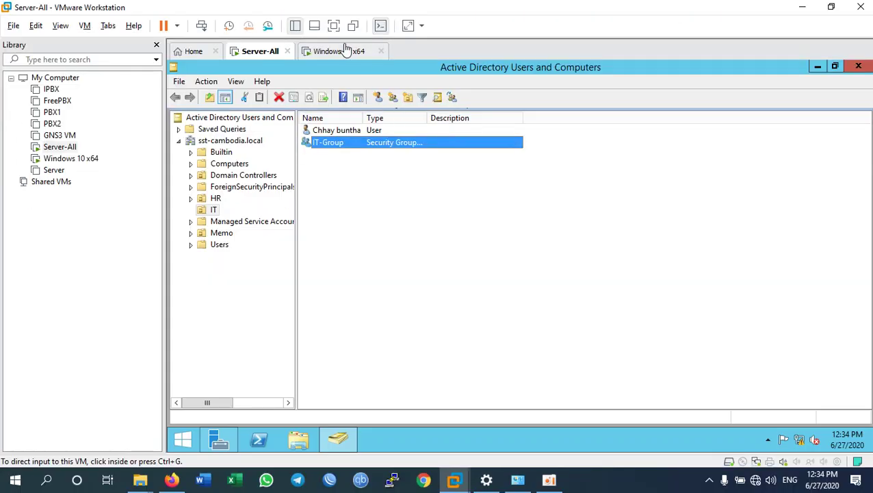
# - On Windows 10, refresh This PC and retry opening IT-Folder (Z:), which is still denied
pyautogui.click(344, 51)
pyautogui.hotkey('ctrl', 'alt', 'Return')
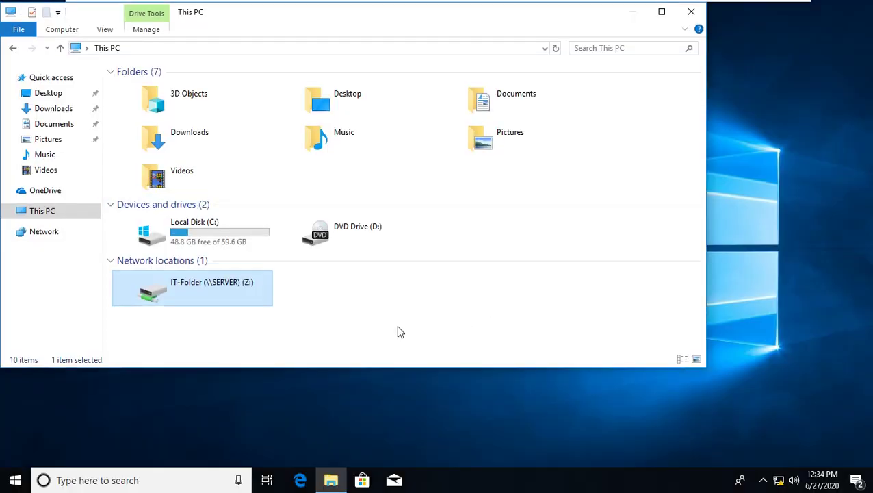
pyautogui.click(417, 316)
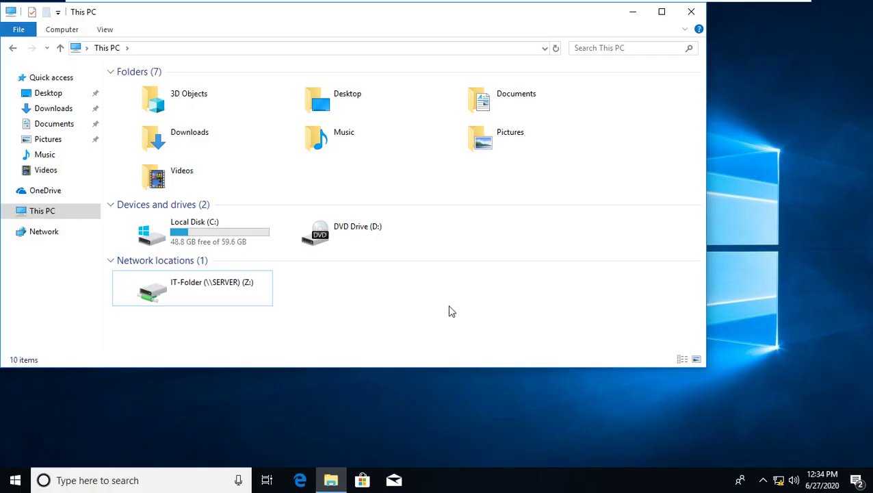
pyautogui.rightClick(450, 311)
pyautogui.click(492, 360)
pyautogui.doubleClick(228, 286)
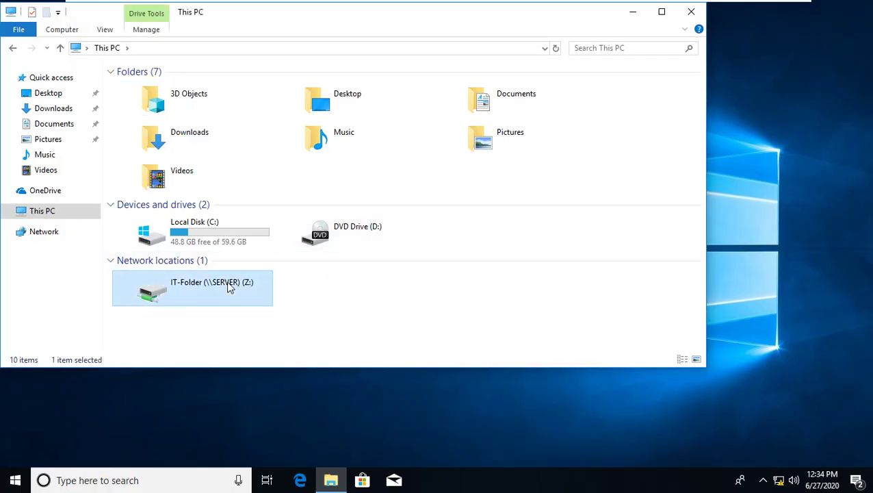
pyautogui.click(570, 260)
# - Refresh the desktop, reopen File Explorer, and retry IT-Folder (Z:), again getting the network error
pyautogui.click(691, 12)
pyautogui.rightClick(362, 284)
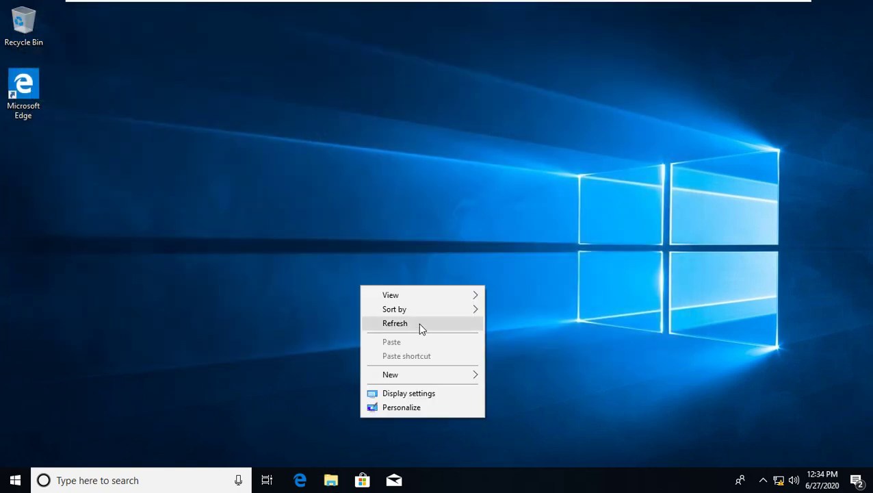
pyautogui.click(418, 323)
pyautogui.press('super+e')
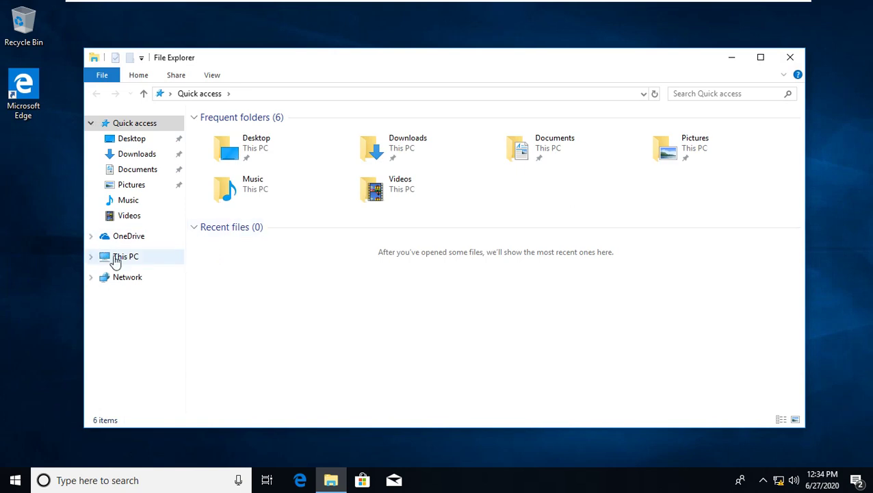
pyautogui.click(118, 258)
pyautogui.click(282, 338)
pyautogui.doubleClick(282, 337)
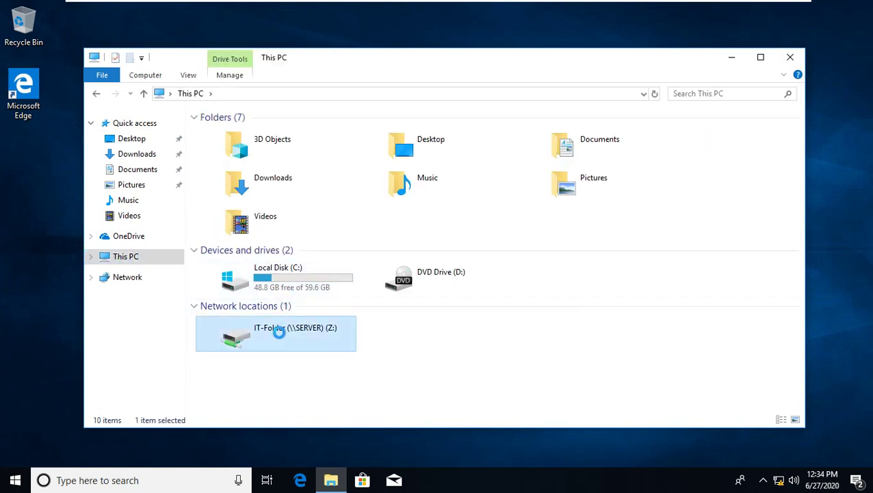
pyautogui.click(571, 260)
# - Restart the Windows 10 machine and switch back to the Server-All VM
pyautogui.press('super')
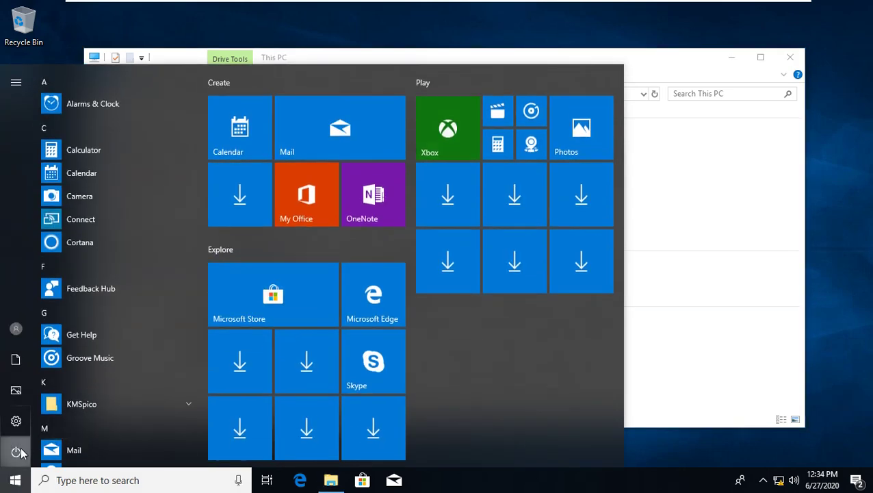
pyautogui.click(16, 452)
pyautogui.click(22, 418)
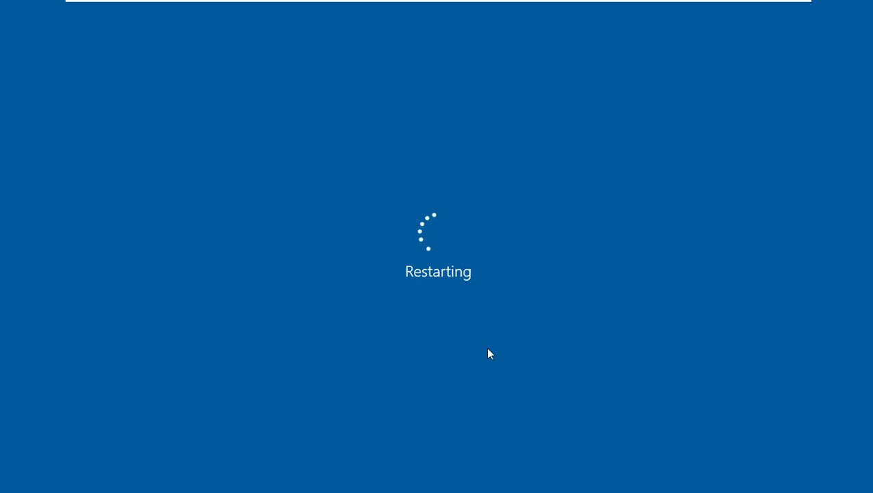
pyautogui.hotkey('ctrl', 'alt', 'Return')
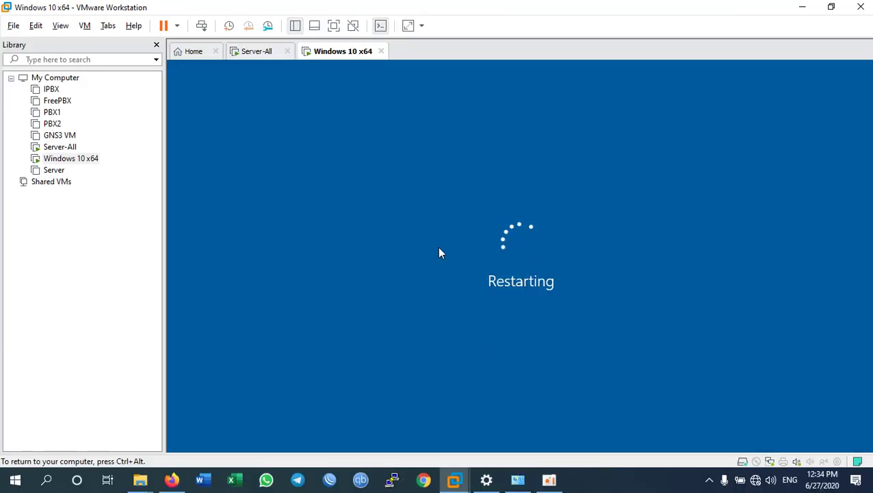
pyautogui.click(253, 53)
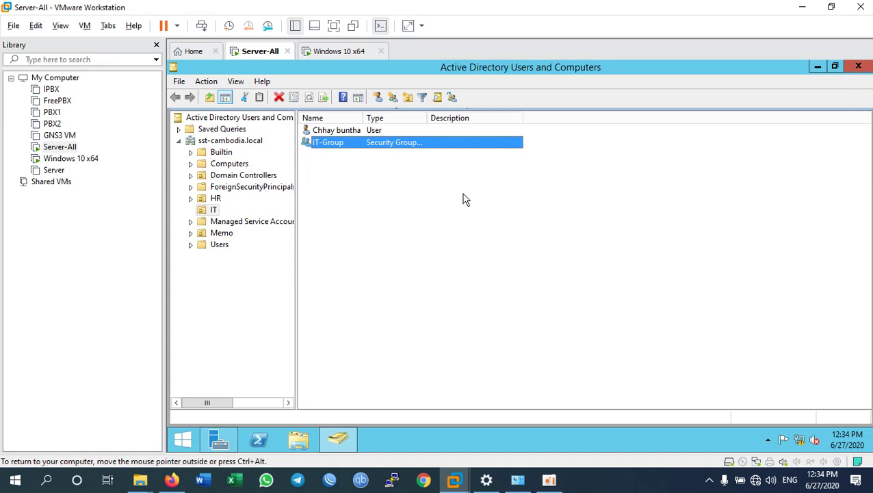
# - On the server, browse to C:\ShareFolder and open IT-Folder's context menu
pyautogui.click(328, 132)
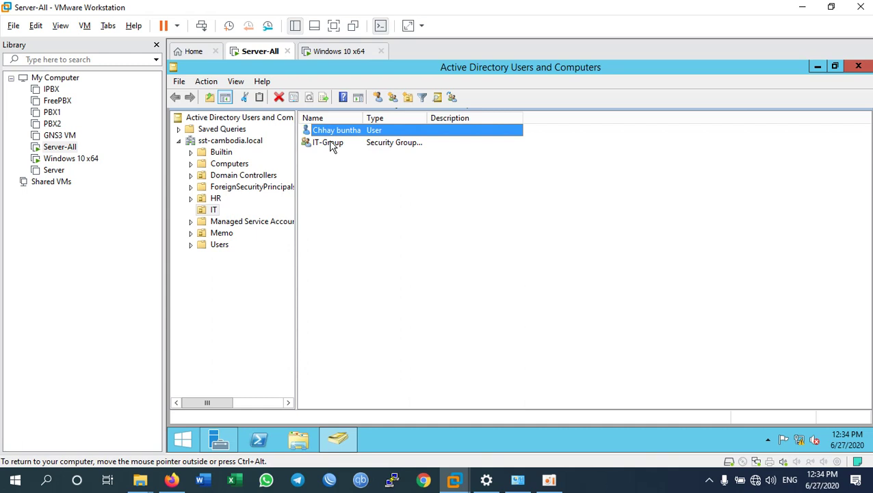
pyautogui.click(331, 145)
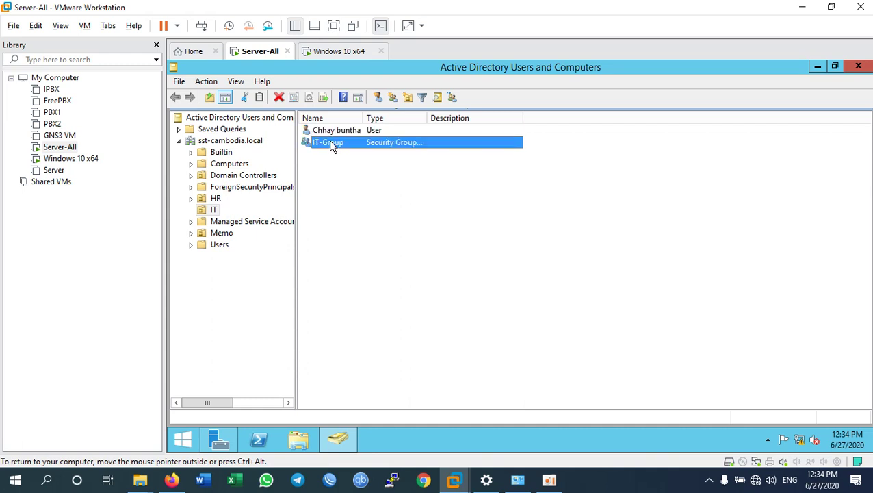
pyautogui.click(305, 440)
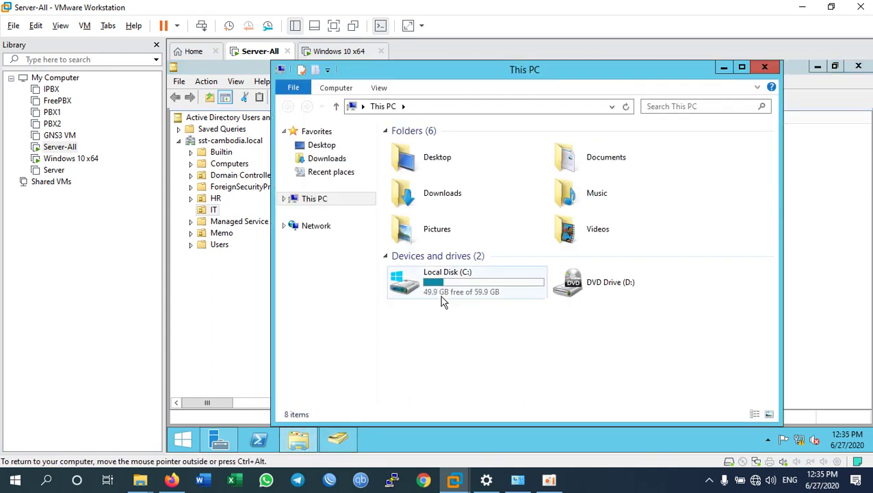
pyautogui.doubleClick(420, 282)
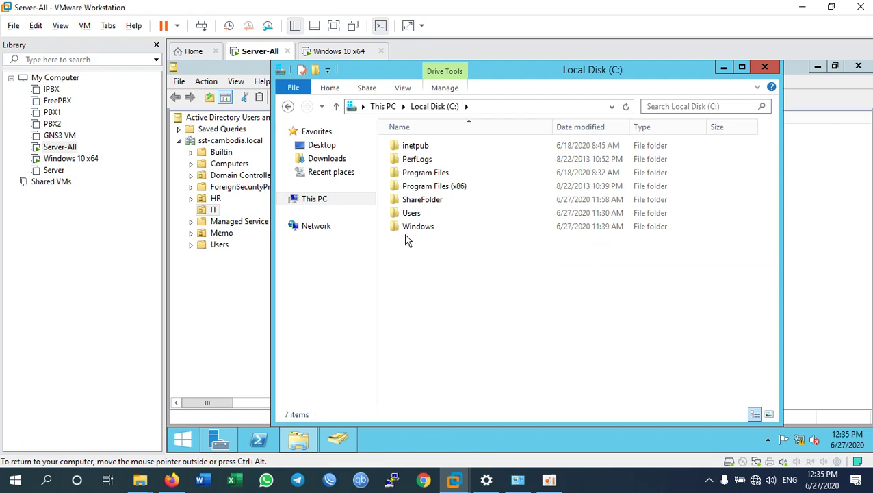
pyautogui.hotkey('ctrl', 'alt', 'Return')
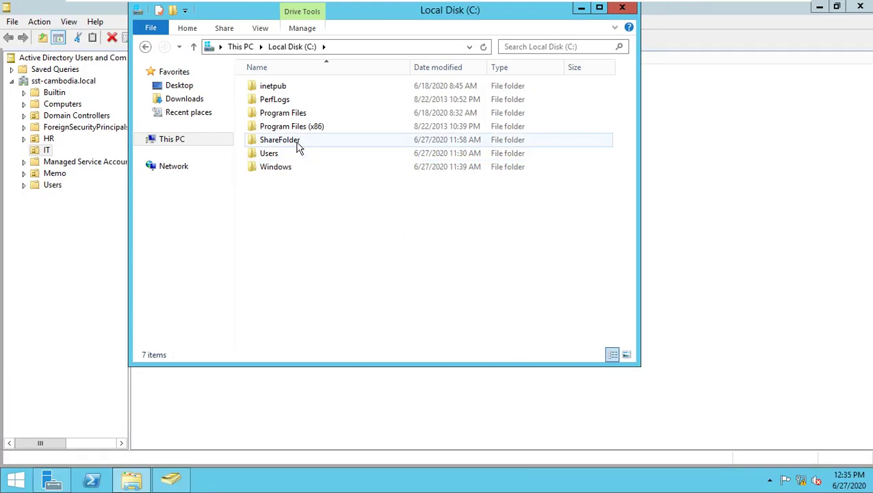
pyautogui.doubleClick(296, 144)
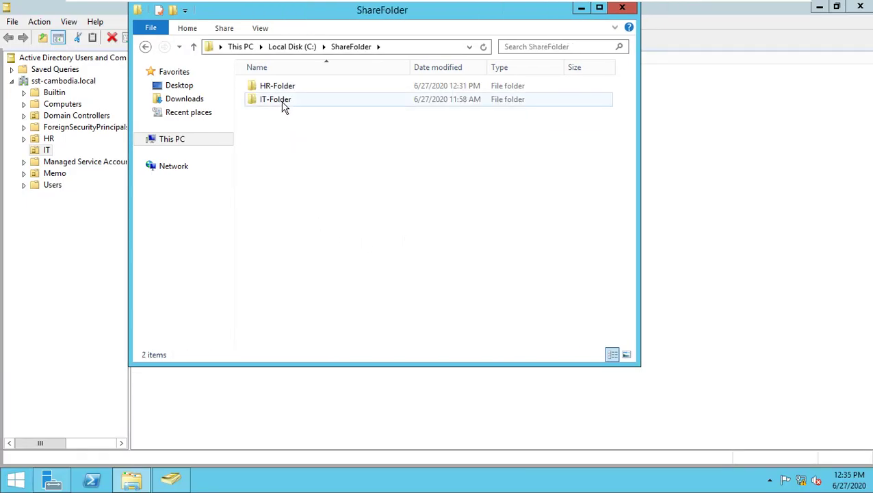
pyautogui.rightClick(284, 107)
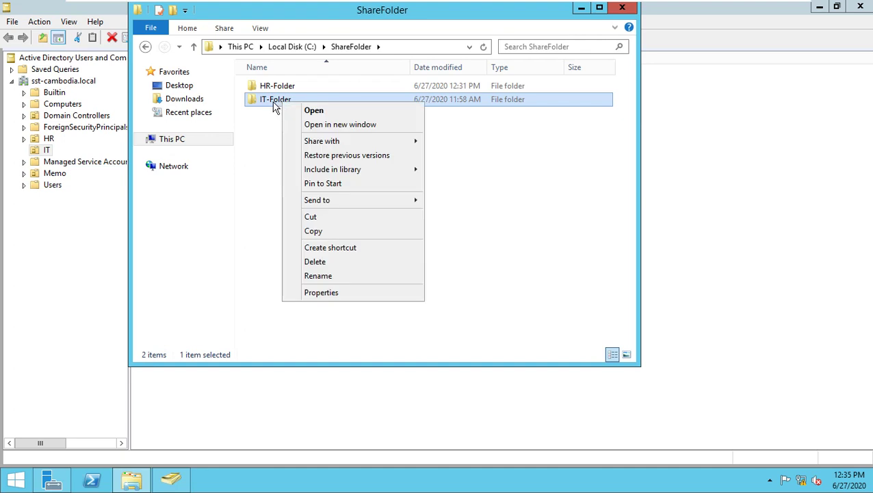
pyautogui.click(321, 292)
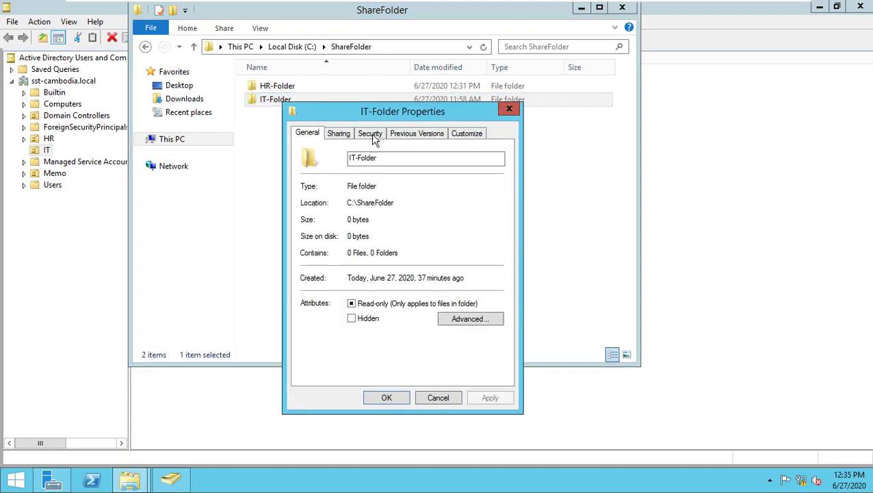
pyautogui.click(343, 133)
pyautogui.click(373, 284)
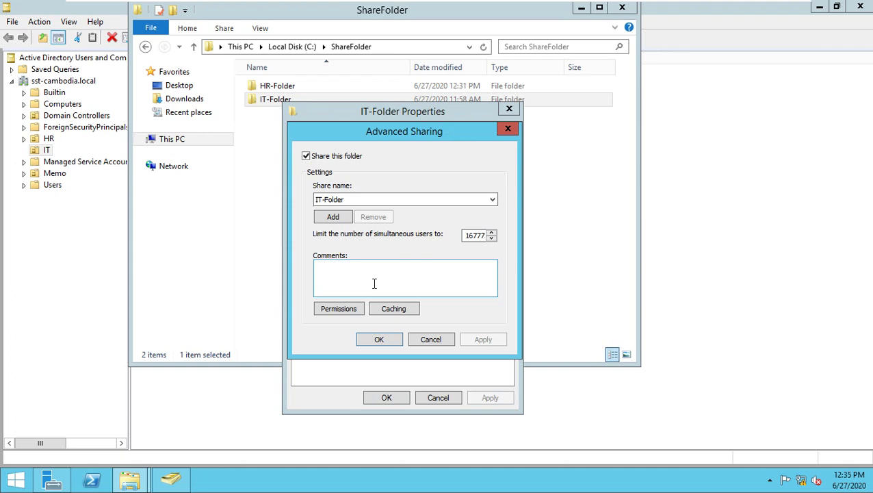
pyautogui.click(351, 307)
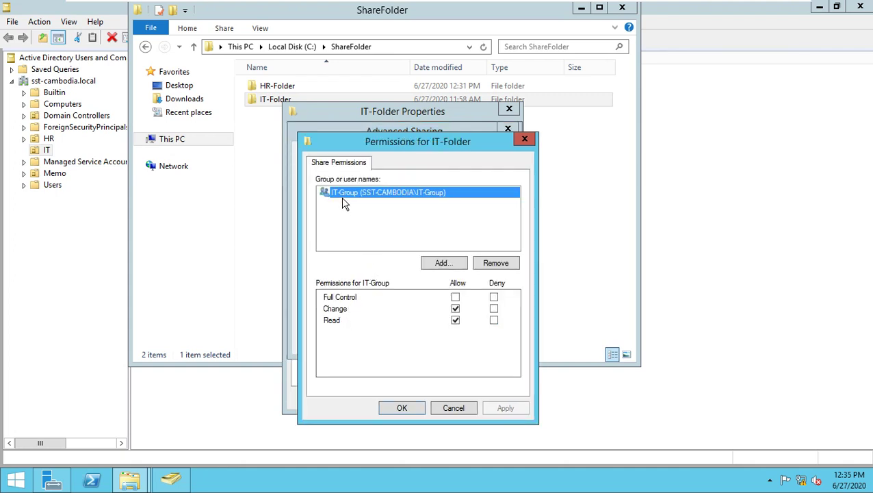
pyautogui.click(402, 413)
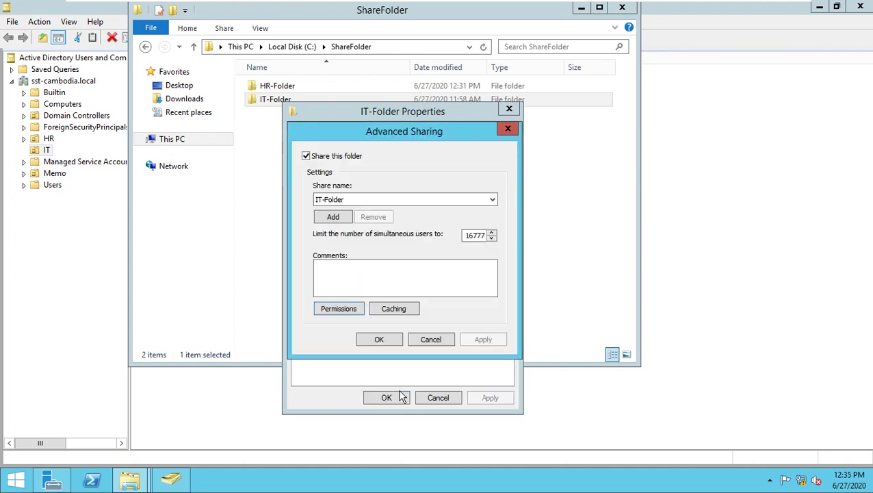
pyautogui.click(387, 346)
pyautogui.click(393, 399)
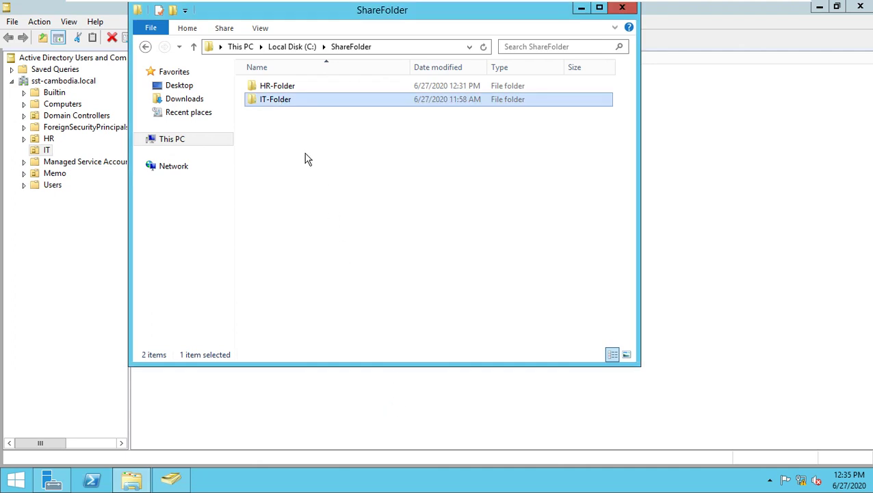
pyautogui.rightClick(277, 98)
pyautogui.click(329, 284)
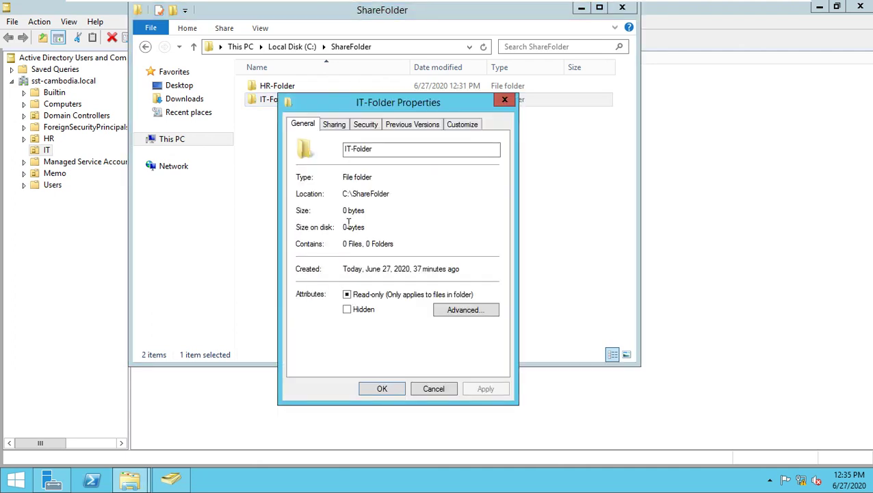
pyautogui.click(367, 124)
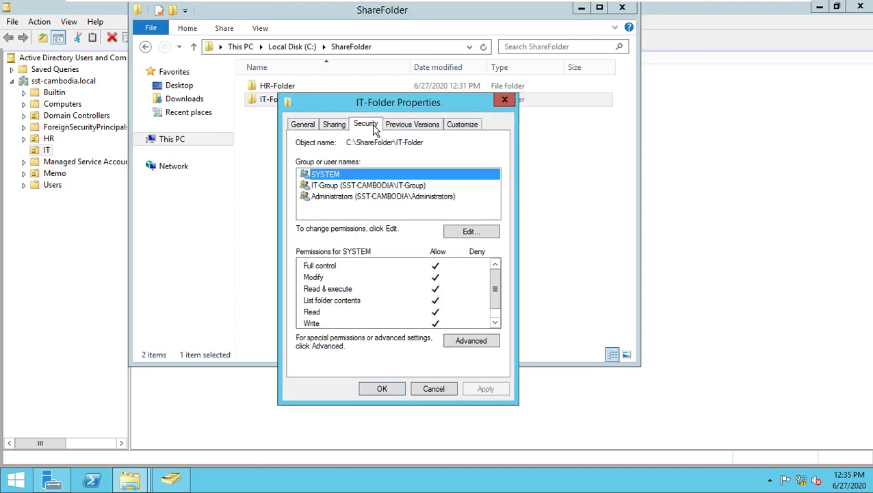
pyautogui.click(333, 185)
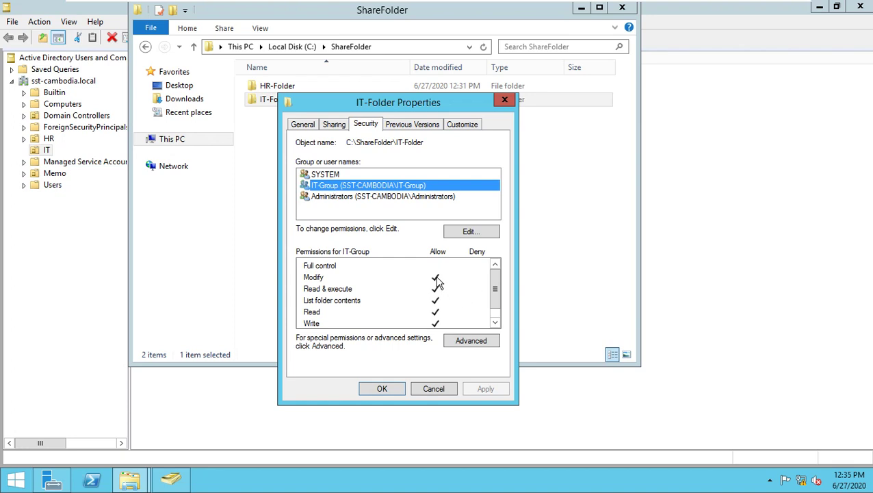
pyautogui.click(383, 388)
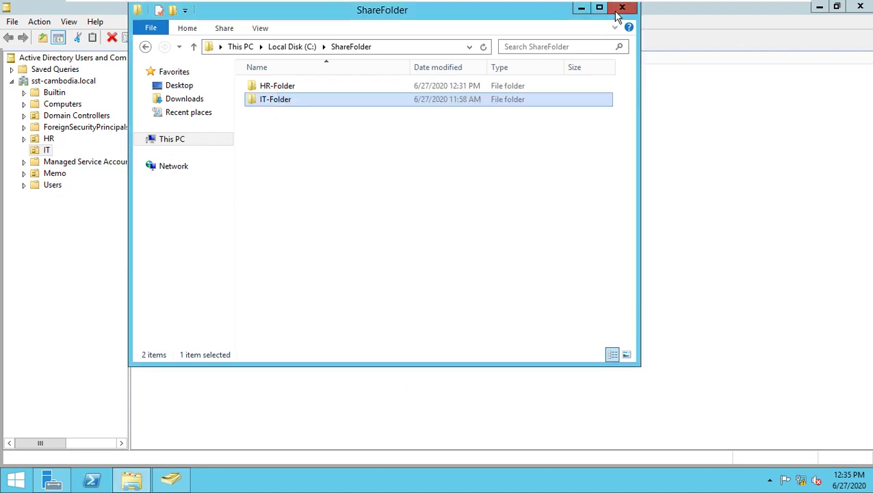
# - Close the ShareFolder window, restart Server-All with the default reason, and switch to the Windows 10 x64 VM
pyautogui.click(621, 7)
pyautogui.click(16, 479)
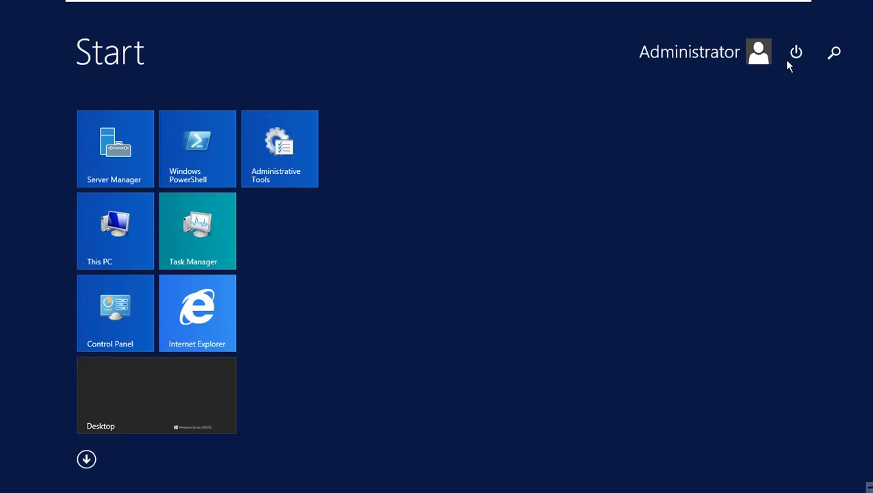
pyautogui.click(797, 53)
pyautogui.click(797, 114)
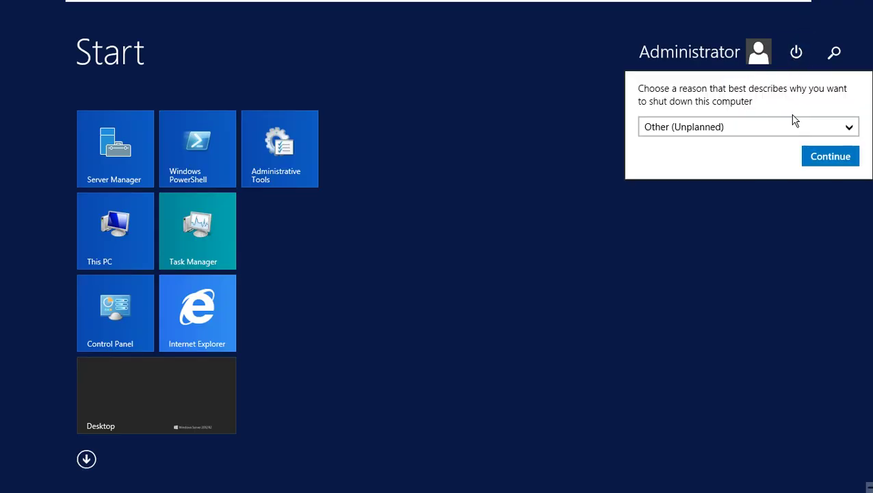
pyautogui.click(811, 156)
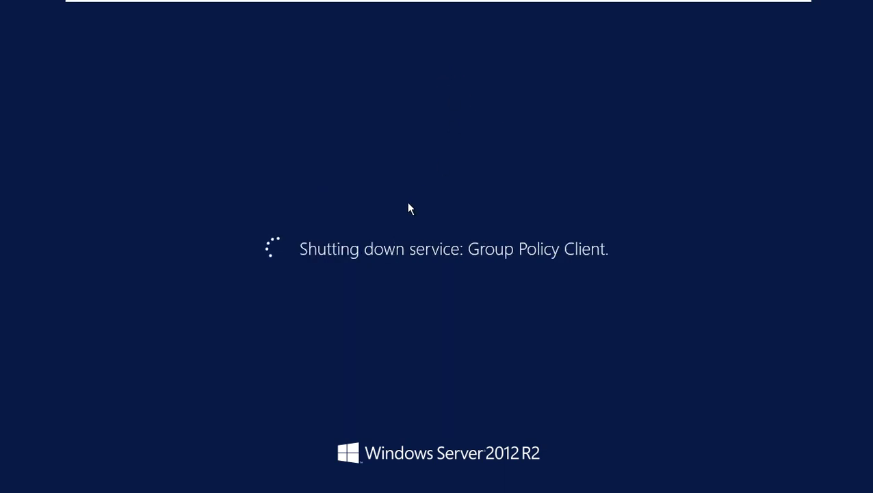
pyautogui.hotkey('ctrl', 'alt', 'Return')
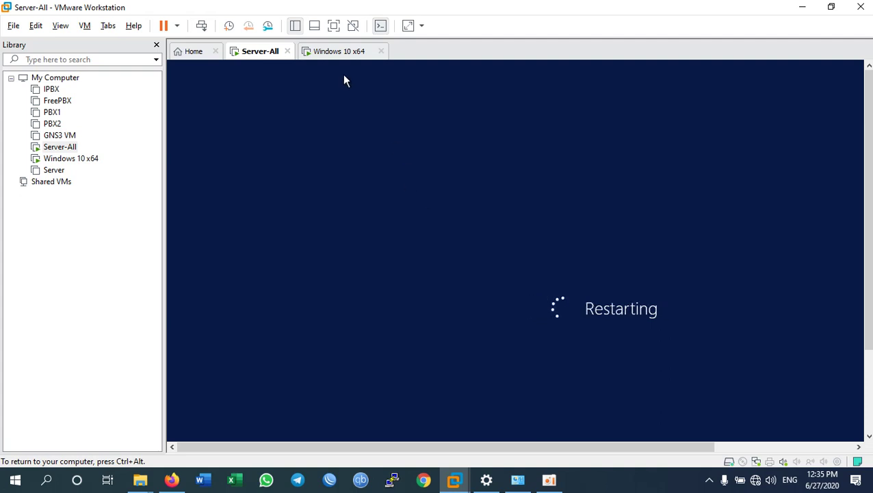
pyautogui.click(331, 52)
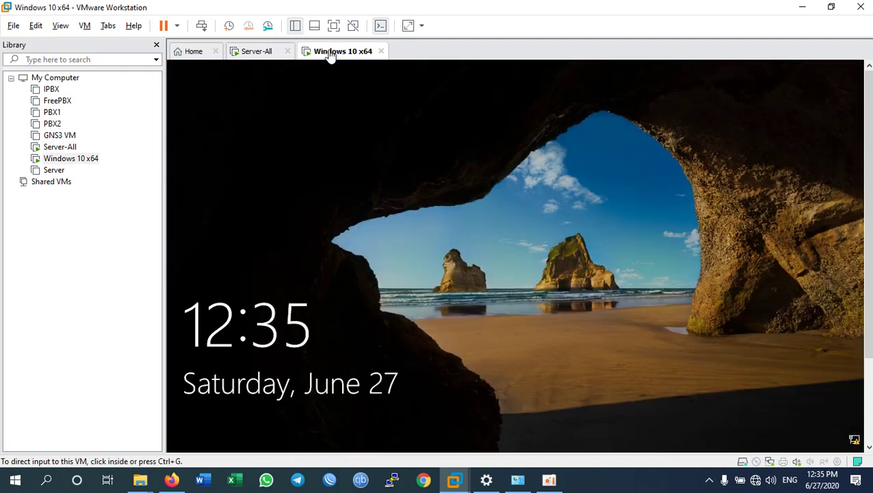
# - Pass the lock screen and sign in to Windows 10 with the account password
pyautogui.click(402, 299)
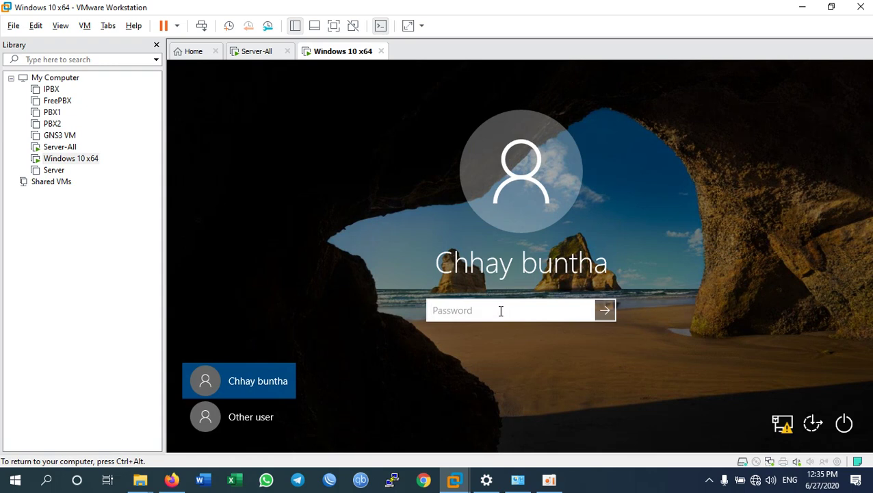
pyautogui.write('1234')
pyautogui.press('BackSpace')
pyautogui.press('BackSpace')
pyautogui.press('BackSpace')
pyautogui.press('BackSpace')
pyautogui.write('123456789')
pyautogui.press('Return')
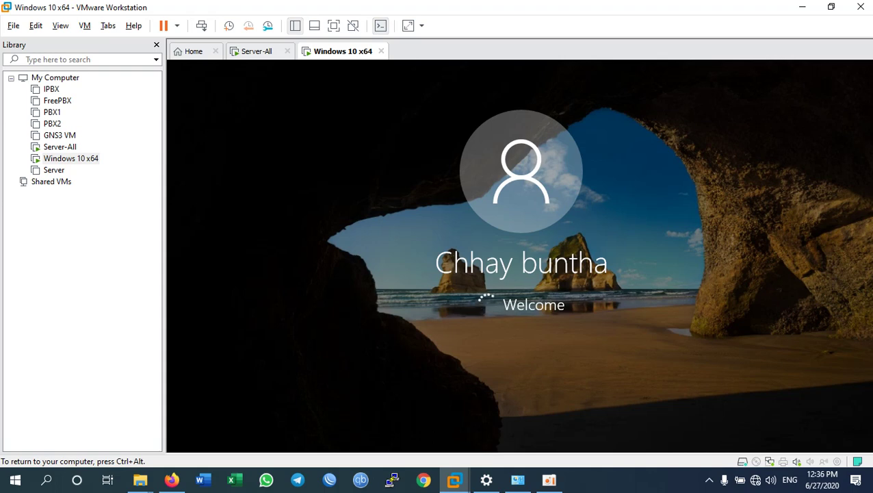
# - Check Server-All's restart progress a few times, ending on the Windows 10 x64 desktop
pyautogui.hotkey('ctrl', 'alt')
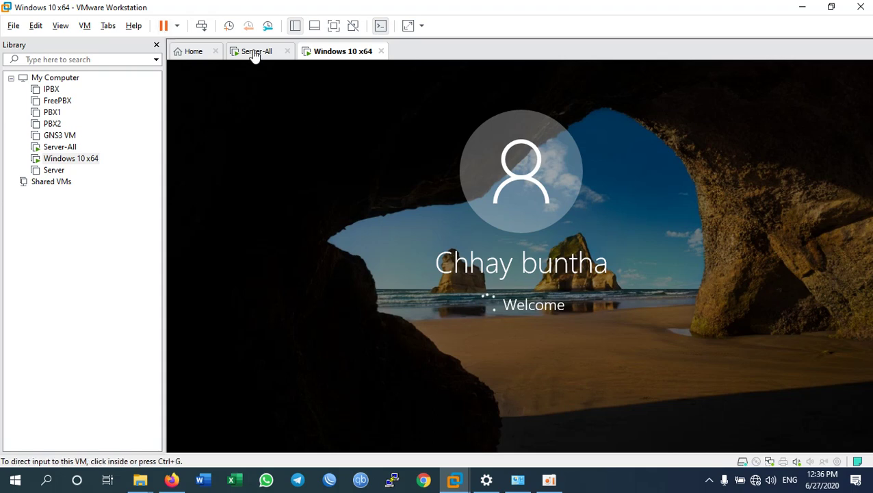
pyautogui.click(255, 55)
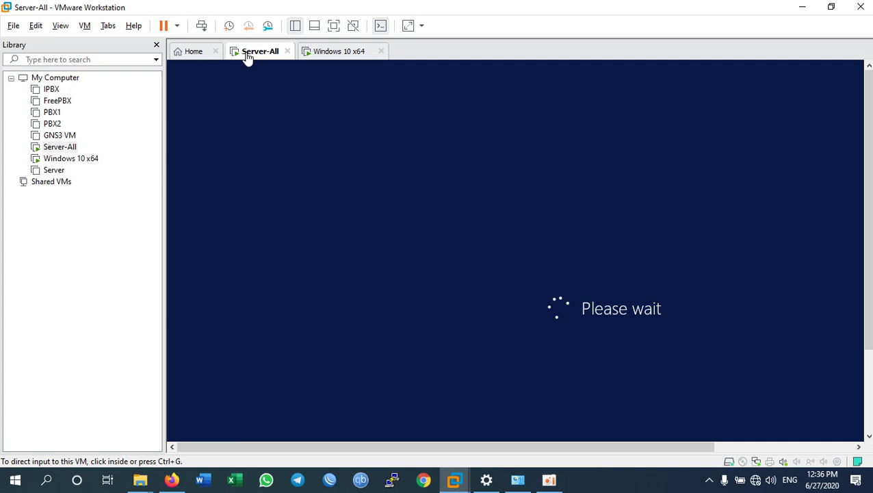
pyautogui.click(331, 53)
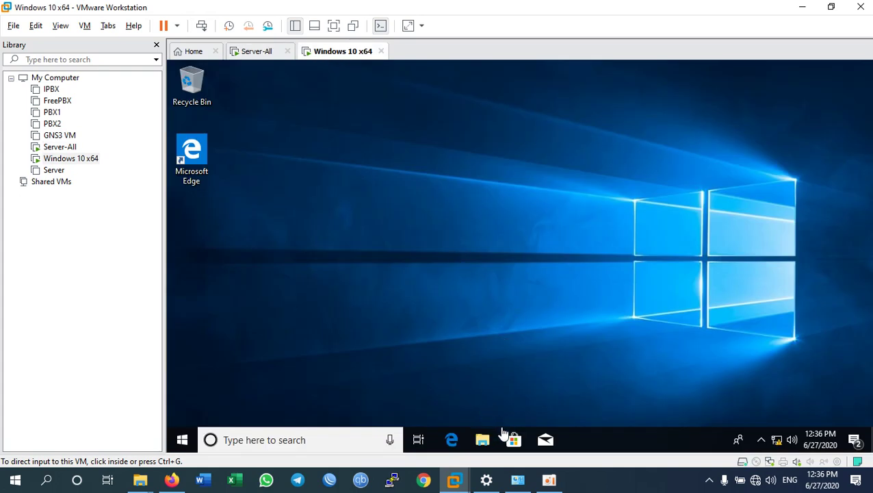
pyautogui.click(254, 56)
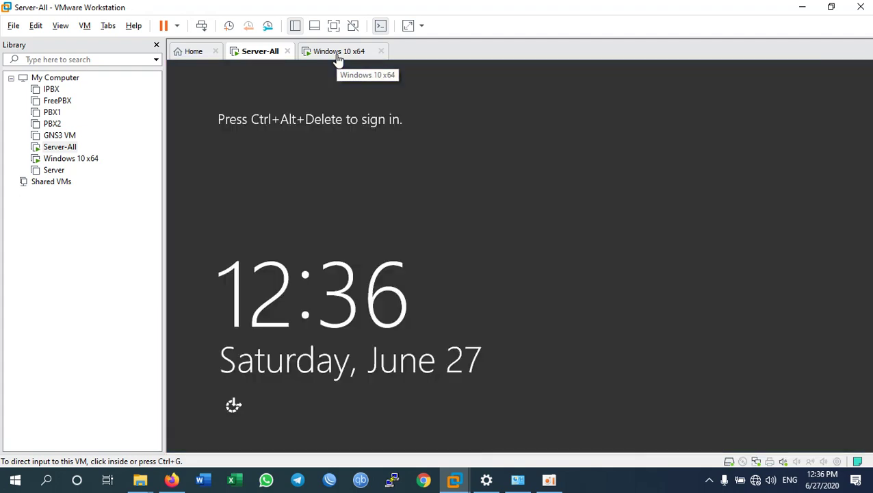
pyautogui.click(337, 55)
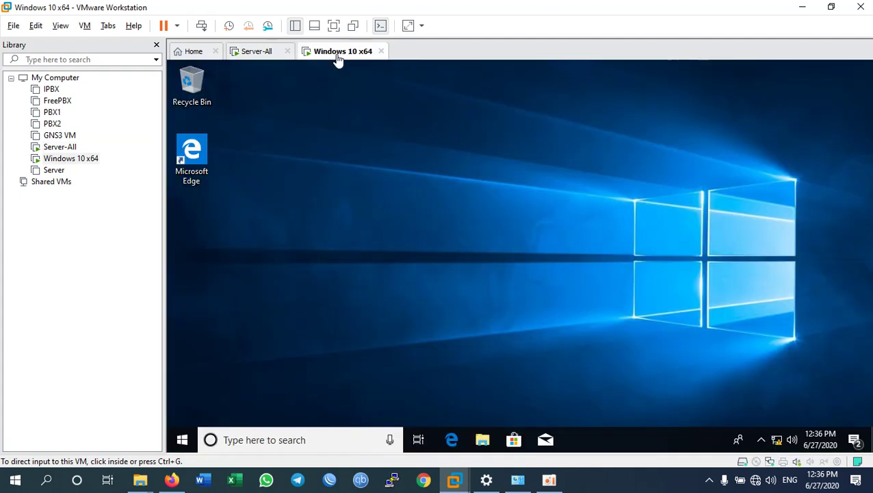
pyautogui.click(267, 55)
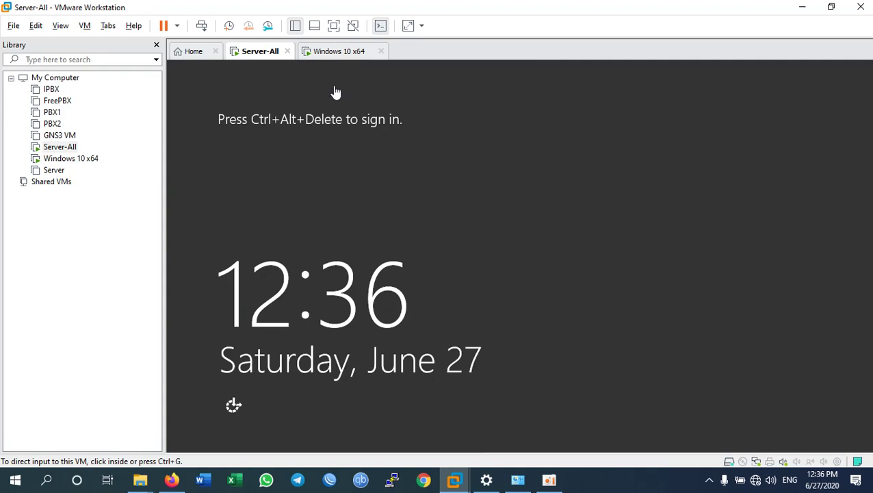
pyautogui.click(331, 57)
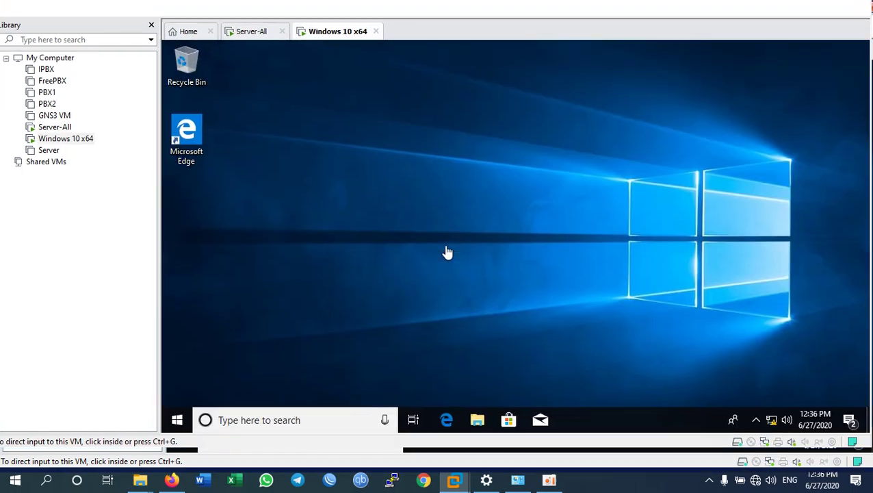
pyautogui.hotkey('ctrl', 'alt', 'Return')
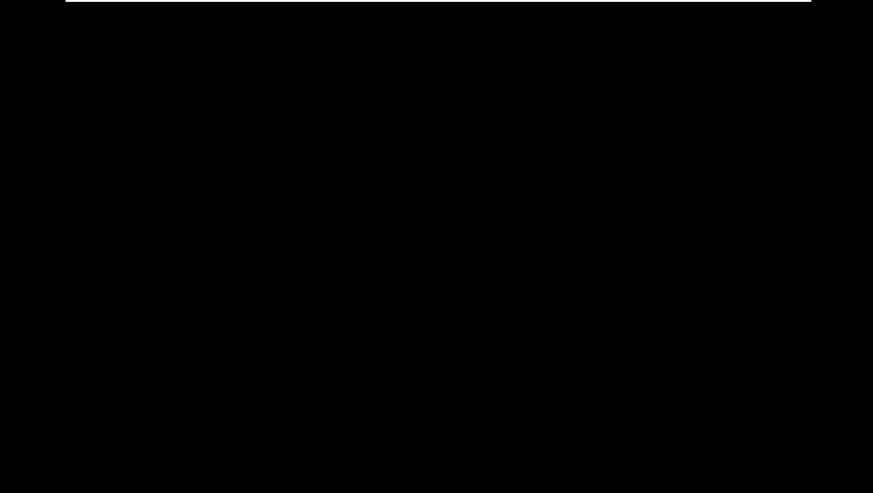
pyautogui.press('super+r')
pyautogui.write('cmd')
pyautogui.press('Return')
pyautogui.write('ping 192.168')
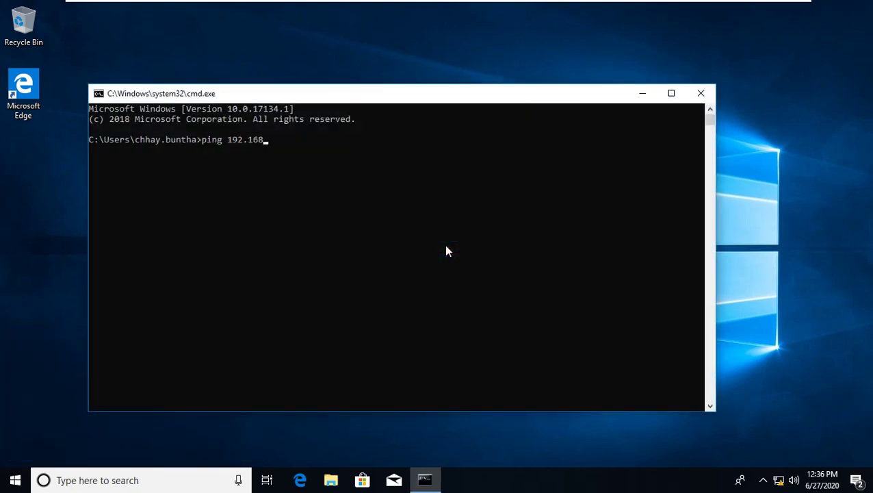
pyautogui.write('.9.9')
pyautogui.press('Return')
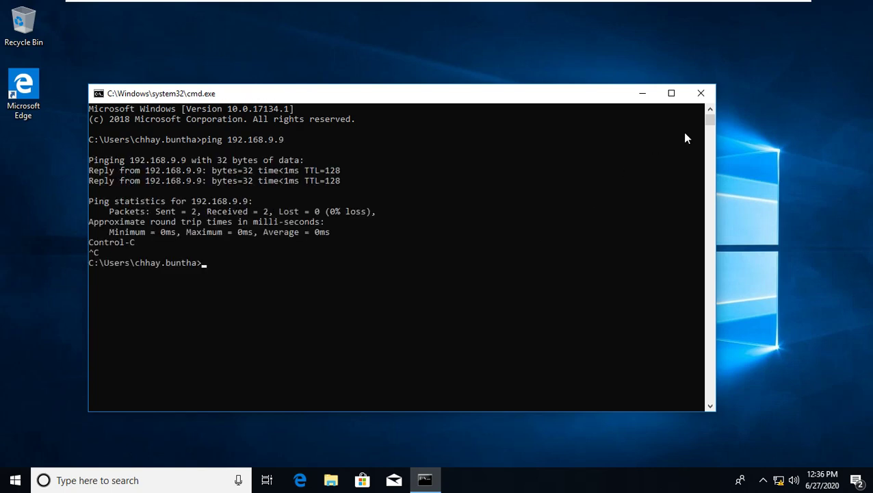
pyautogui.click(700, 93)
# - Open the mapped IT-Folder (Z:) network drive from This PC in File Explorer
pyautogui.click(331, 479)
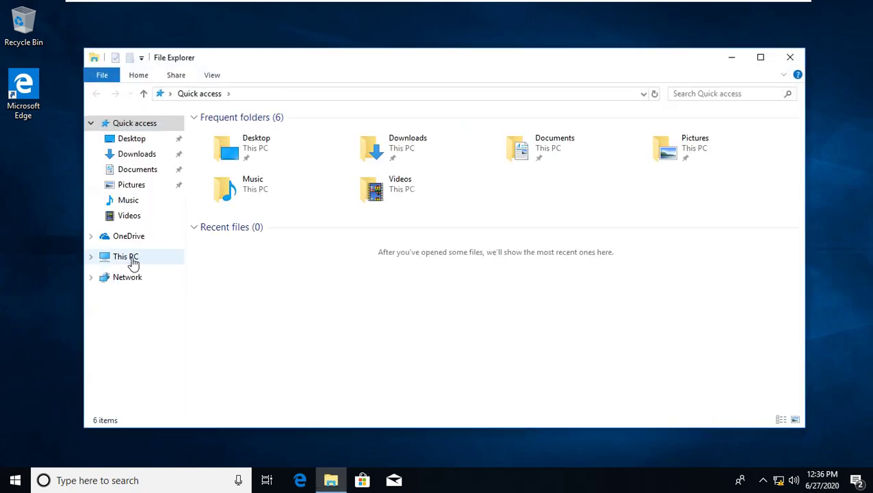
pyautogui.click(130, 257)
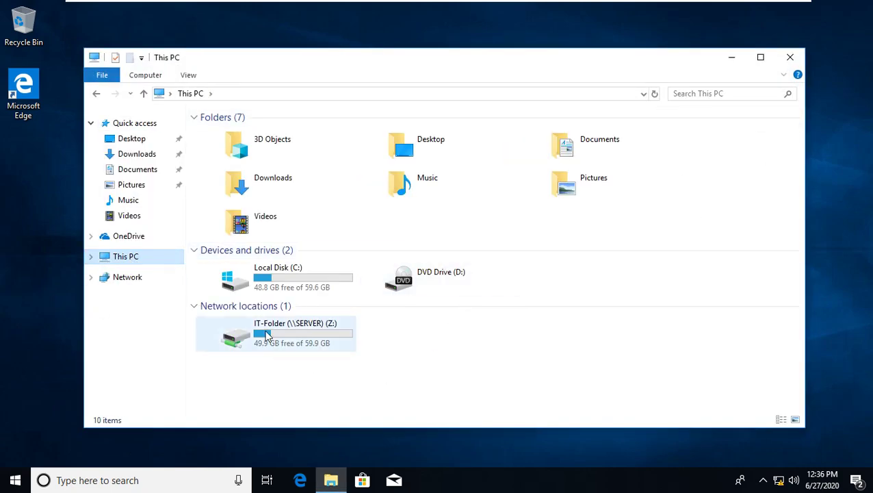
pyautogui.doubleClick(266, 335)
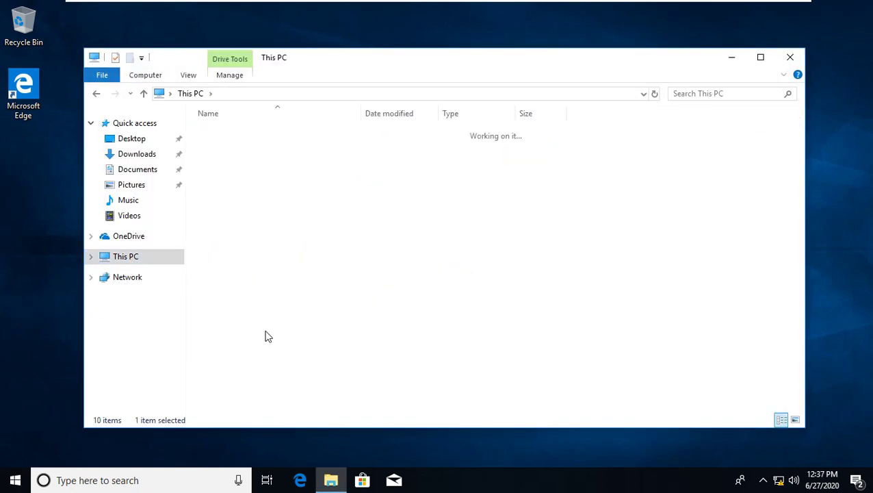
# - Create a new folder on Z: named as a test from the user's client computer, then leave full screen
pyautogui.rightClick(309, 176)
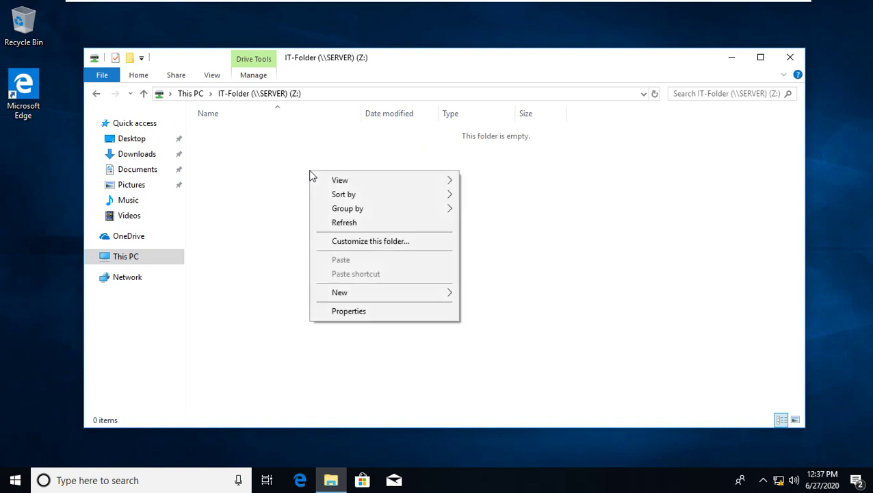
pyautogui.moveTo(417, 298)
pyautogui.click(493, 294)
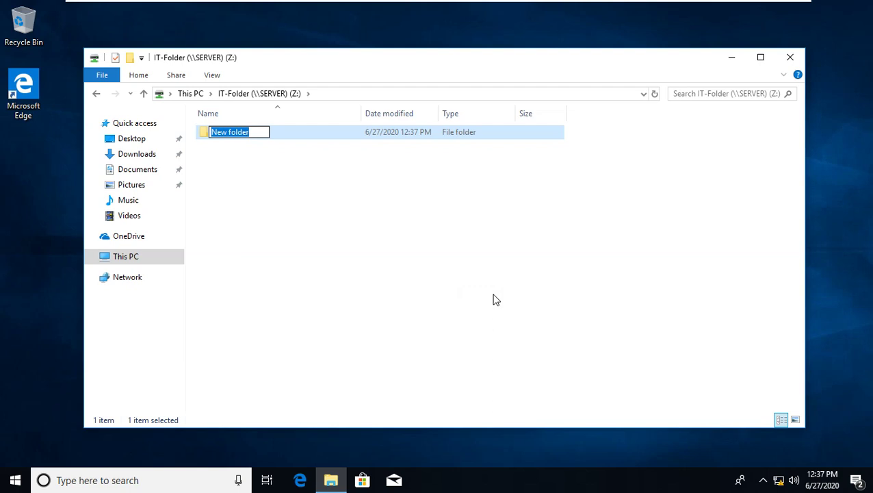
pyautogui.press('Return')
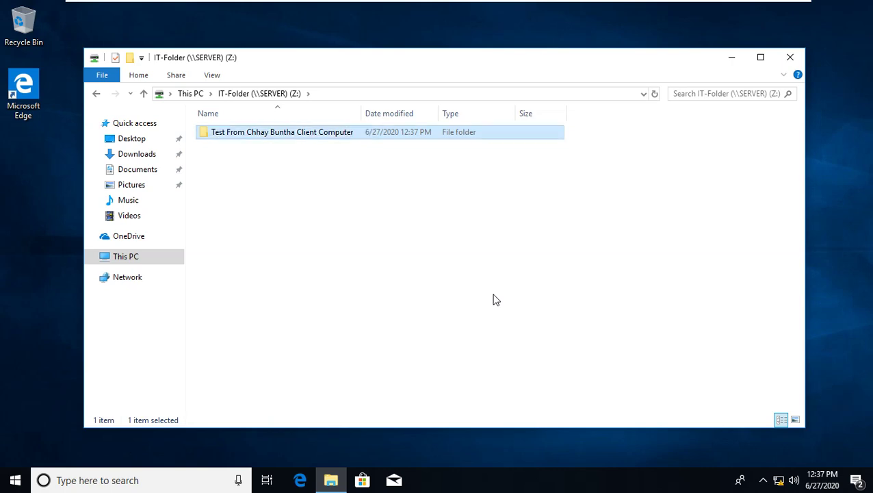
pyautogui.hotkey('ctrl', 'alt', 'Return')
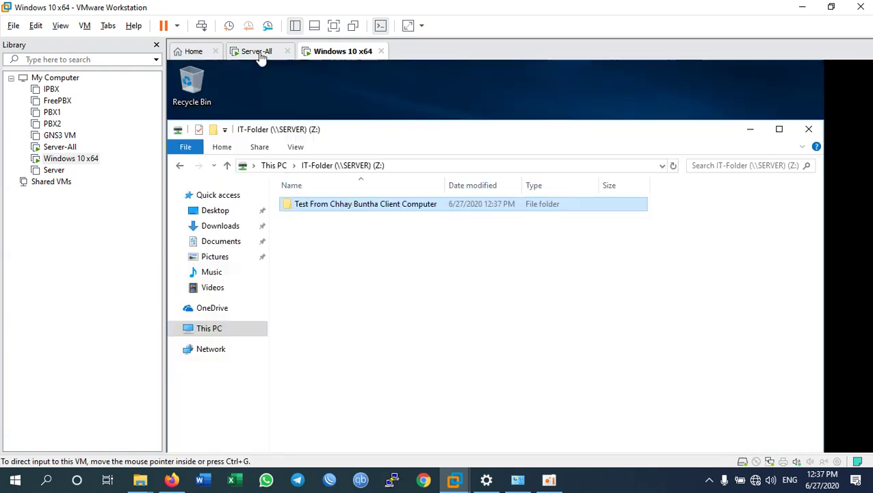
# - Sign in to the Server-All VM with the administrator password and show its desktop full screen
pyautogui.click(257, 56)
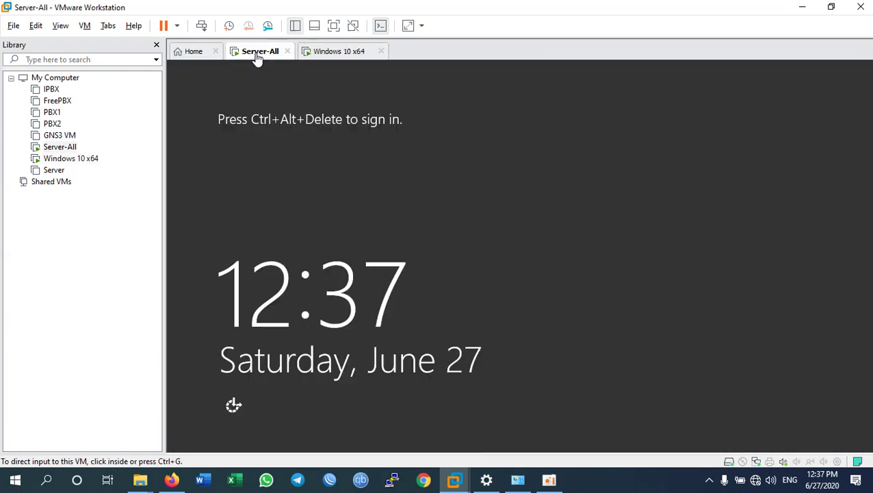
pyautogui.click(201, 26)
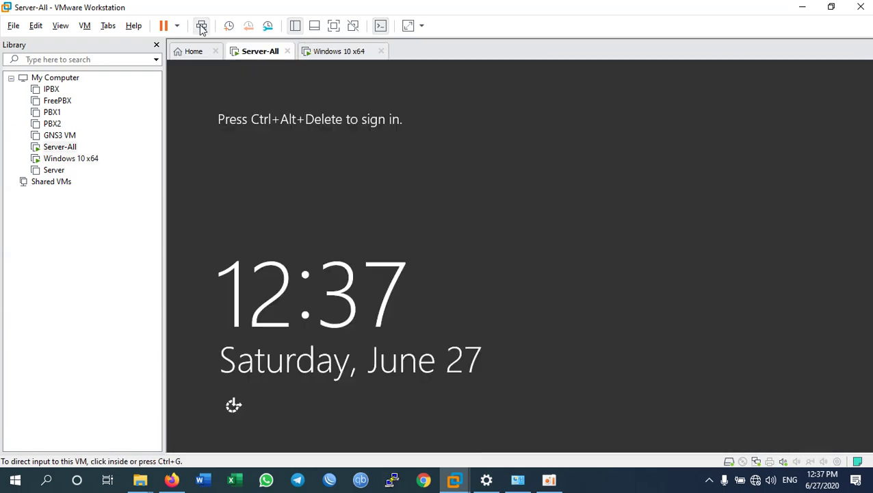
pyautogui.click(552, 170)
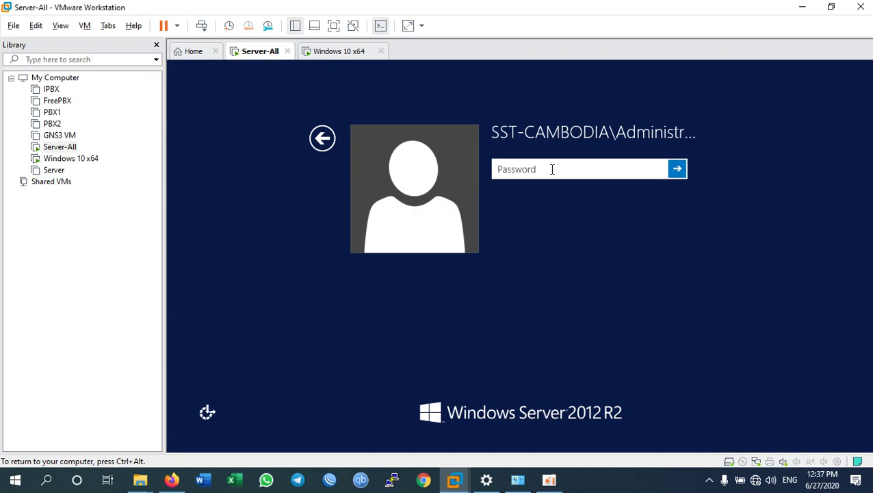
pyautogui.write('••••••••')
pyautogui.press('Return')
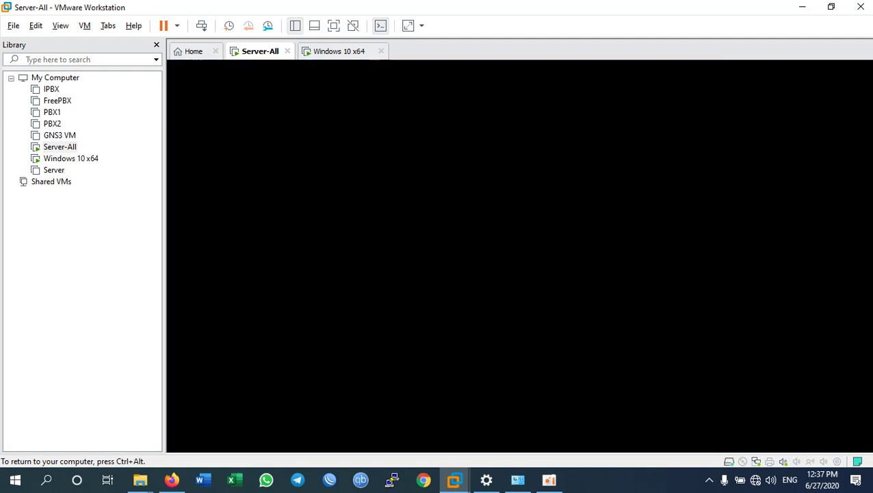
pyautogui.hotkey('ctrl', 'alt', 'Return')
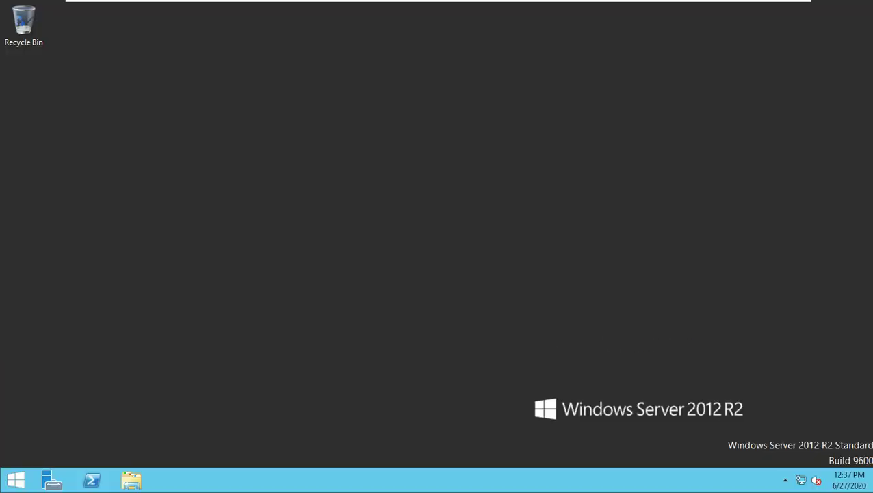
# - Browse the server's C:\ShareFolder\HR-Folder and select its existing test folder
pyautogui.click(131, 480)
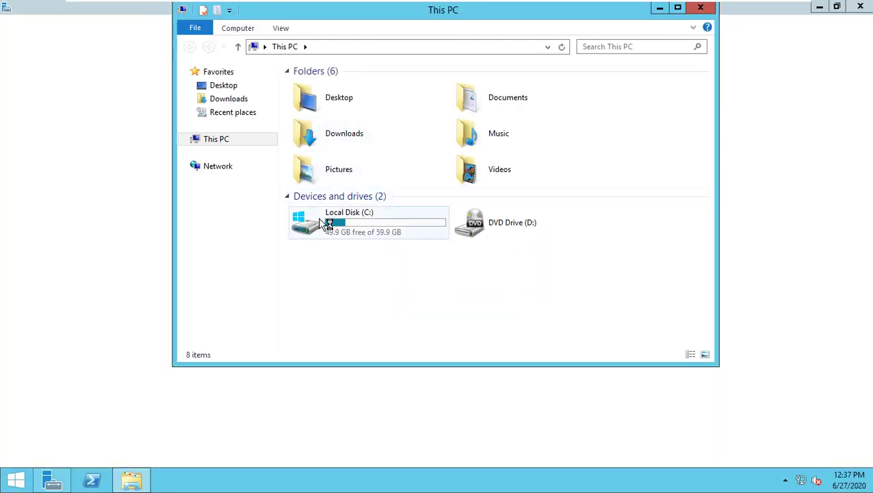
pyautogui.doubleClick(318, 218)
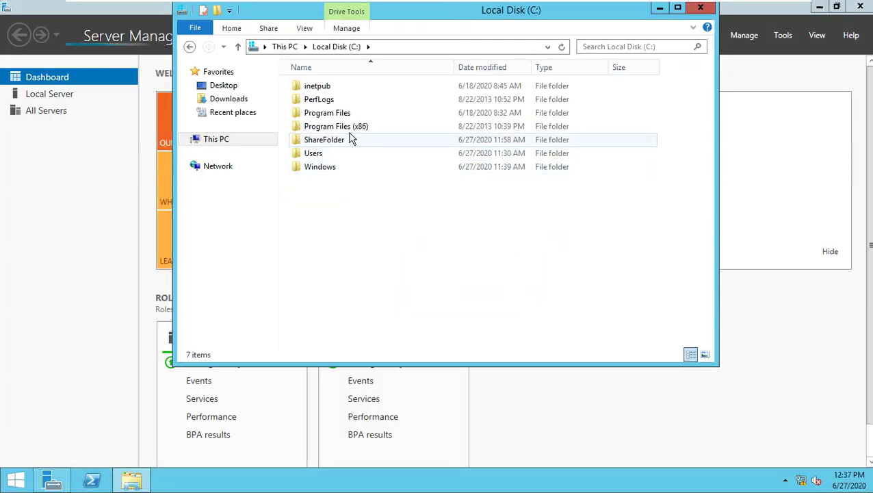
pyautogui.doubleClick(318, 140)
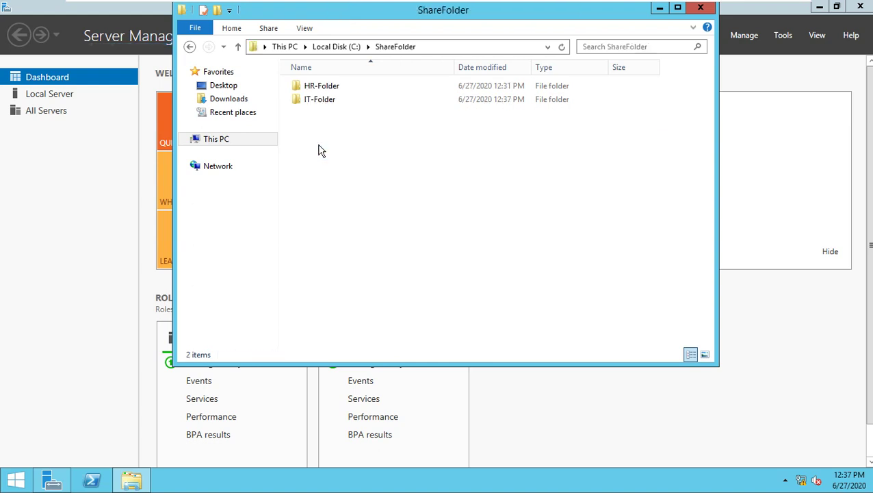
pyautogui.doubleClick(330, 91)
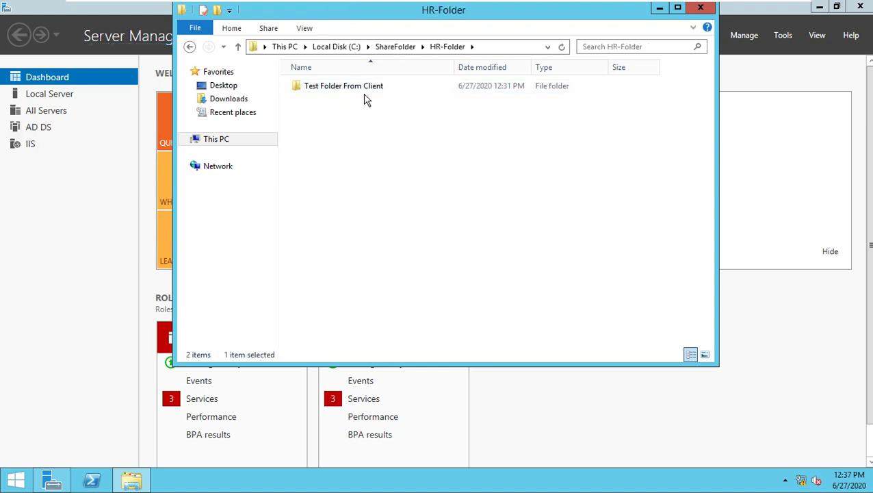
pyautogui.click(357, 91)
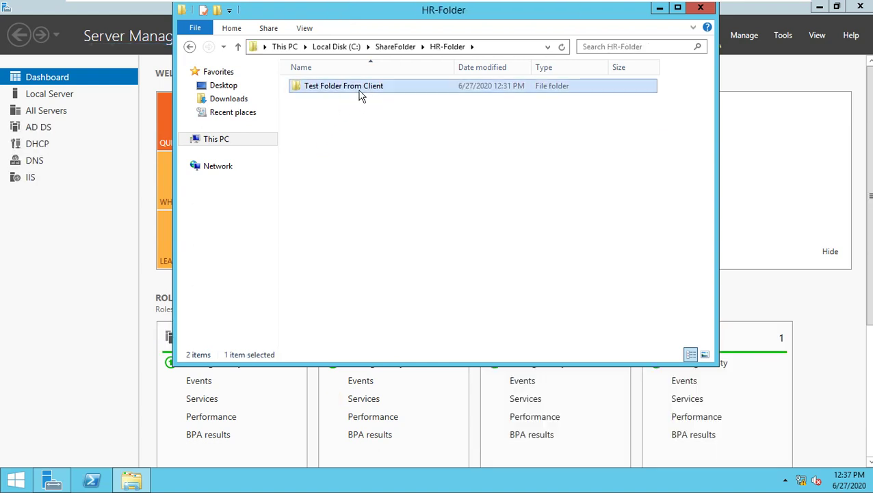
# - Go back to ShareFolder and open IT-Folder to confirm the client's test folder, then exit full screen
pyautogui.click(382, 51)
pyautogui.doubleClick(324, 101)
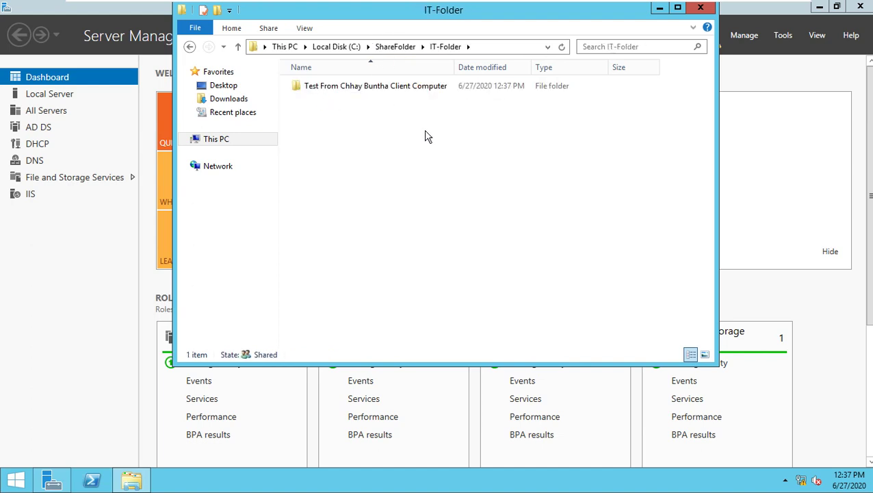
pyautogui.hotkey('ctrl', 'alt', 'Return')
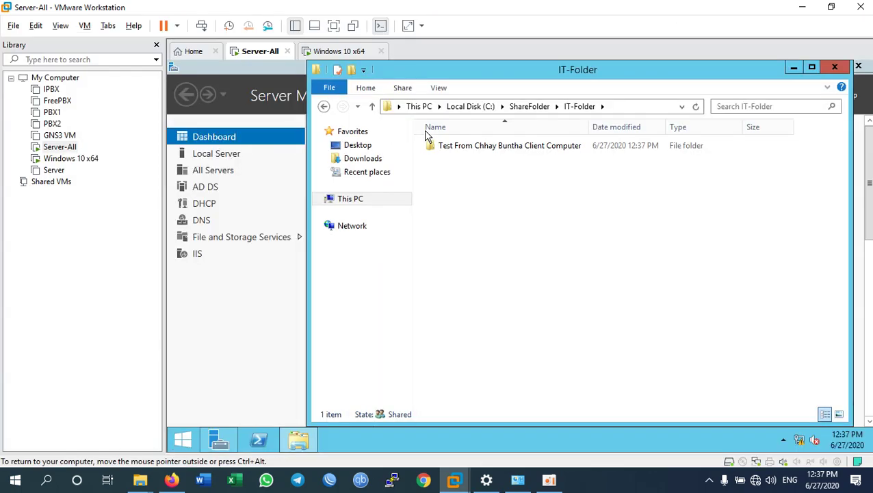
# - On the Windows 10 VM, show This PC listing IT-Folder (Z:) in a widened File Explorer window
pyautogui.click(338, 52)
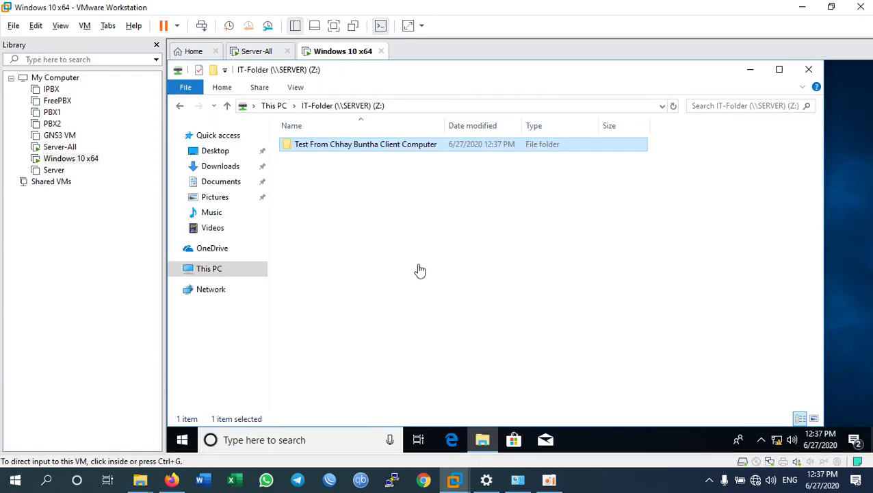
pyautogui.click(209, 269)
pyautogui.hotkey('ctrl', 'alt', 'Return')
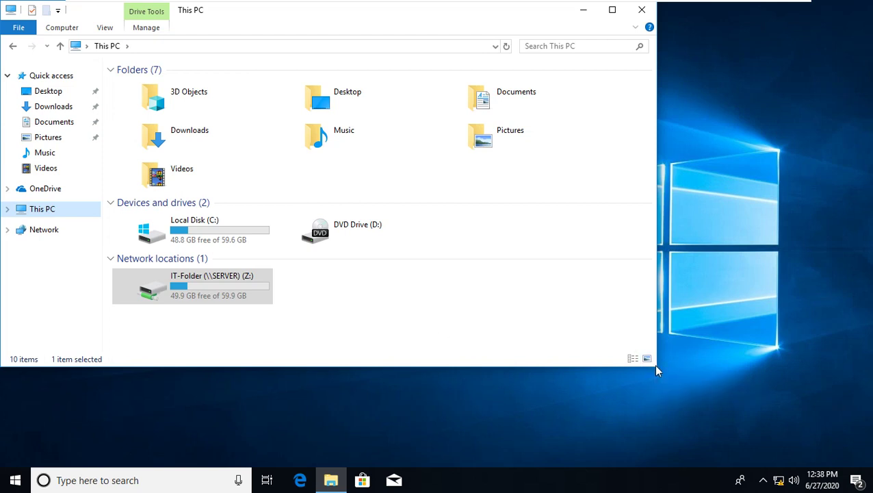
pyautogui.moveTo(655, 370); pyautogui.dragTo(729, 406)
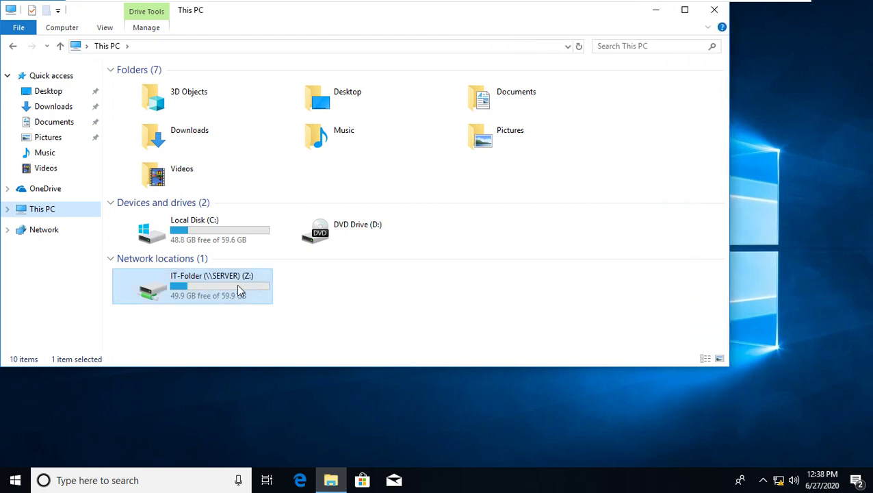
pyautogui.click(207, 351)
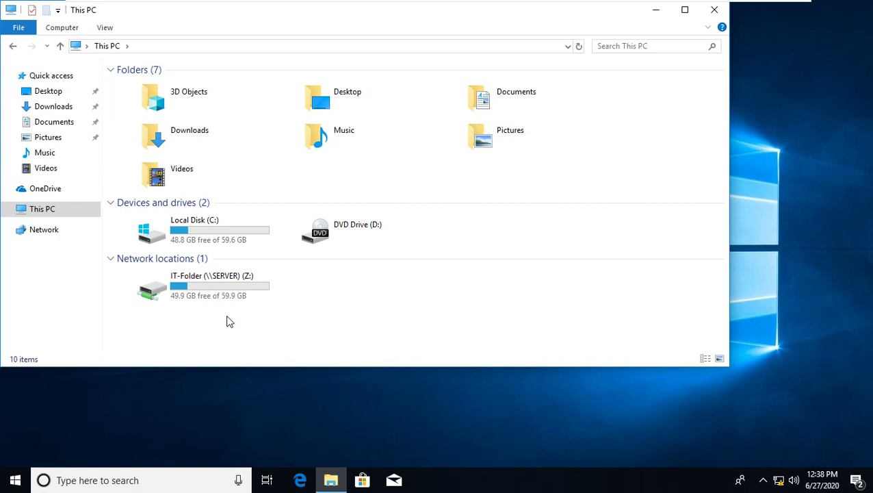
pyautogui.hotkey('ctrl', 'alt', 'Return')
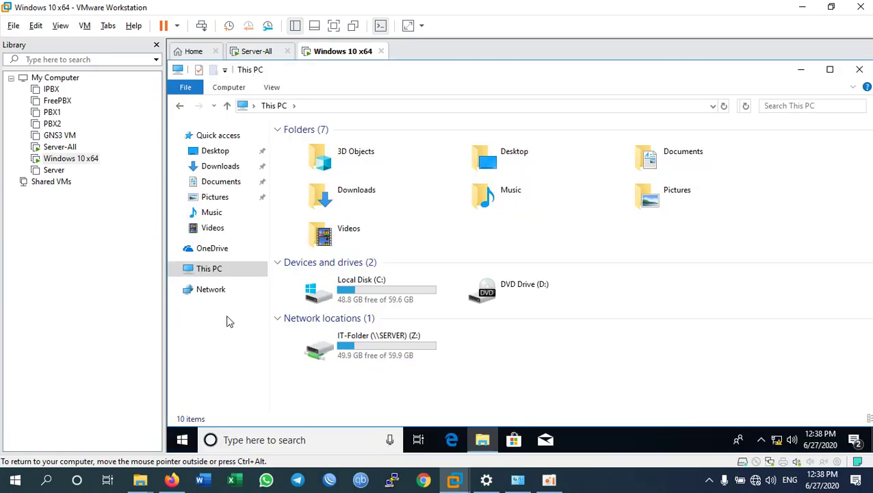
pyautogui.click(611, 488)
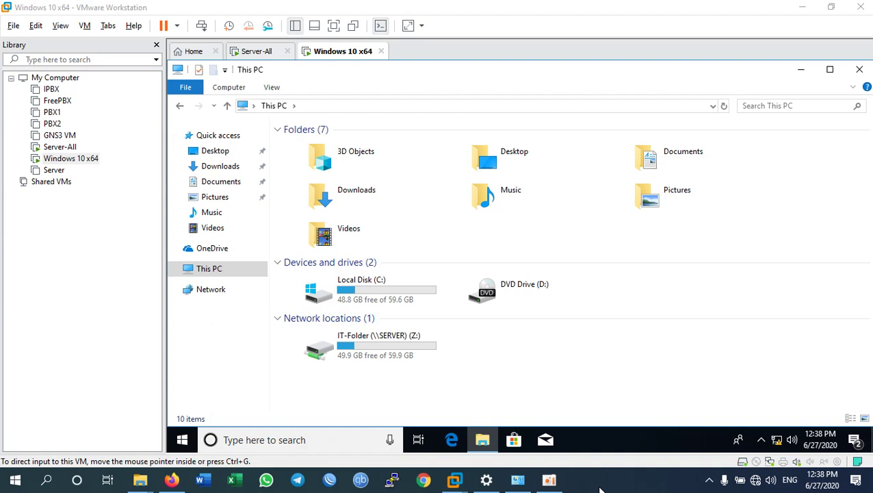